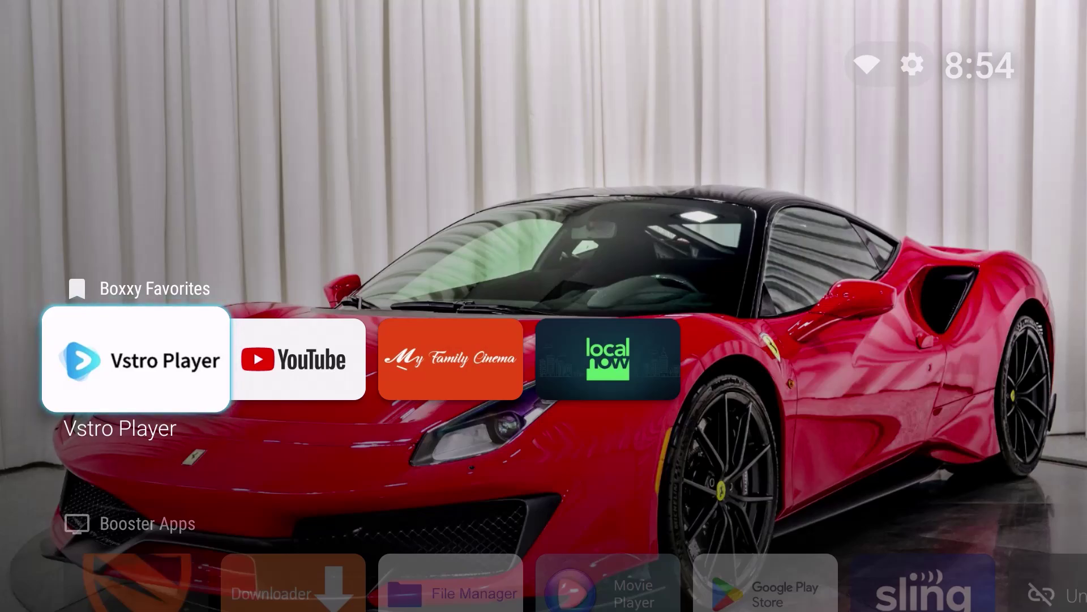
Step: Open the launcher's quick menu from the home screen to view its entries, and close it again
key(Up)
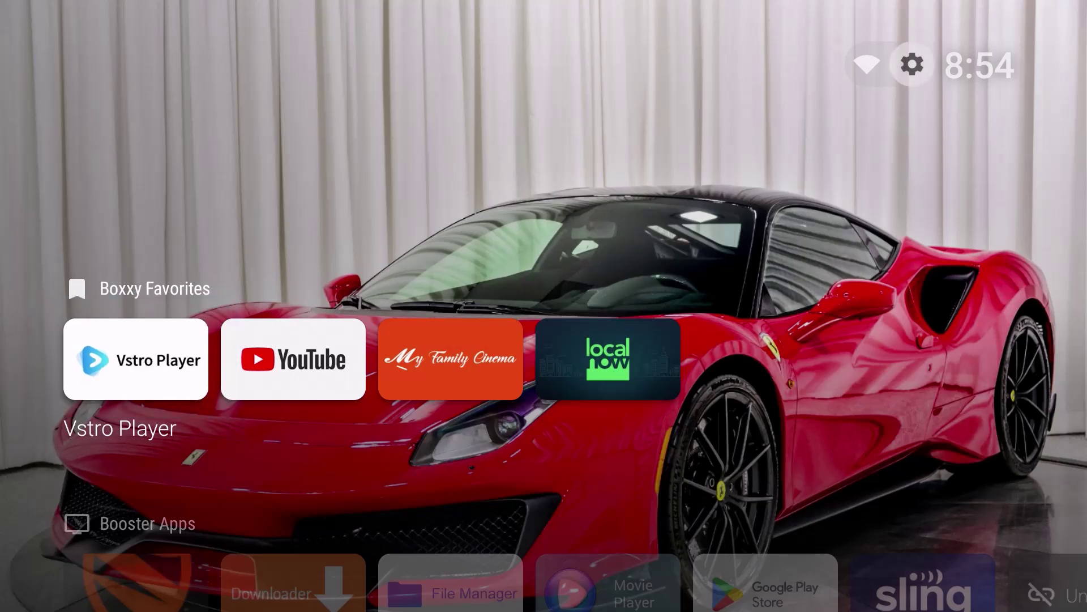
key(Return)
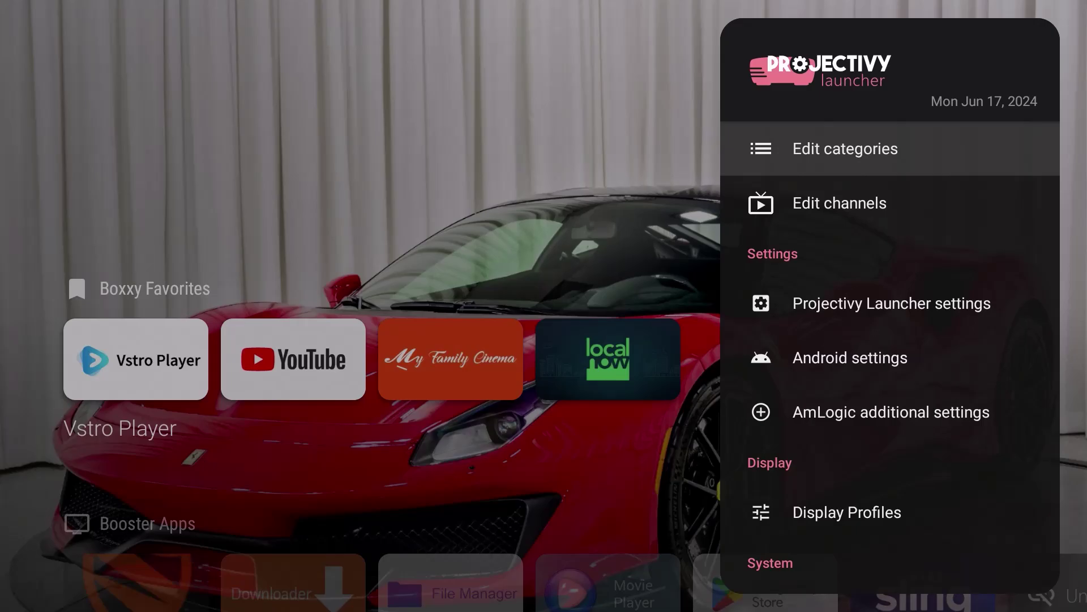
key(Escape)
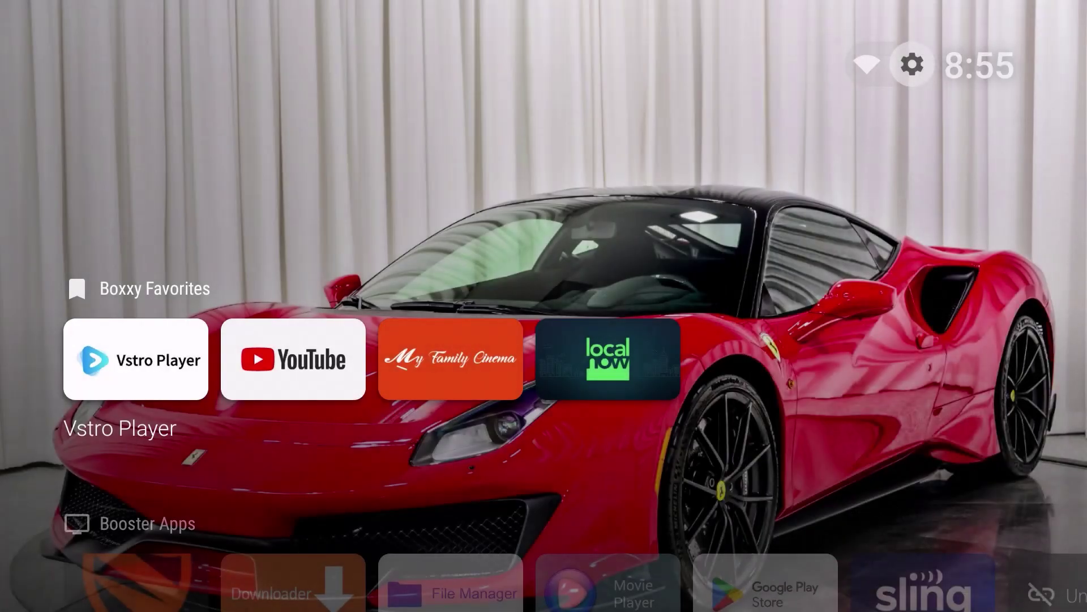
key(Down)
key(Up)
key(Down)
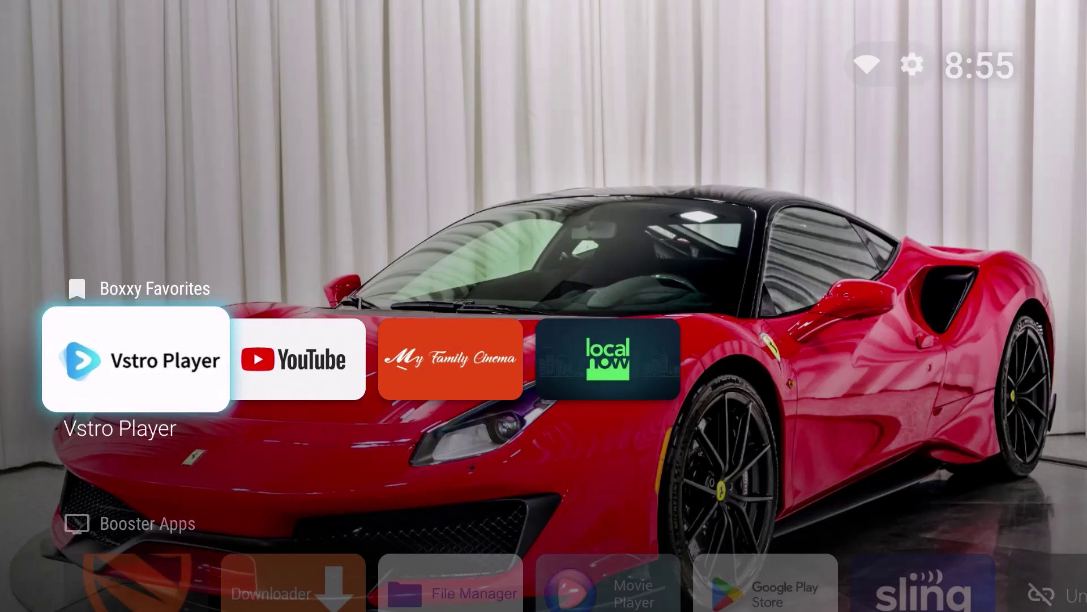
key(Right)
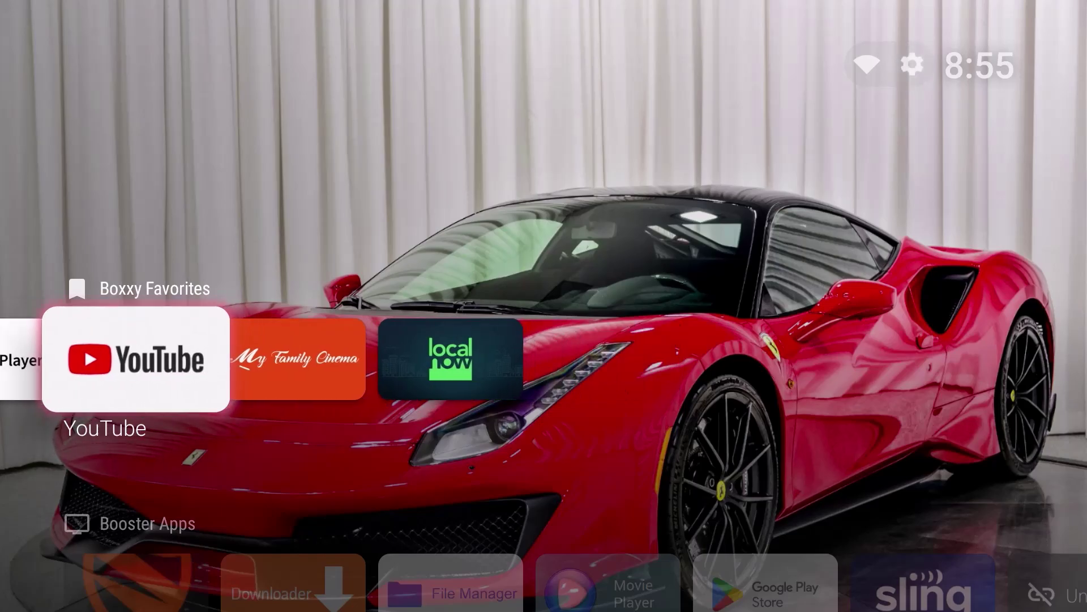
key(Left)
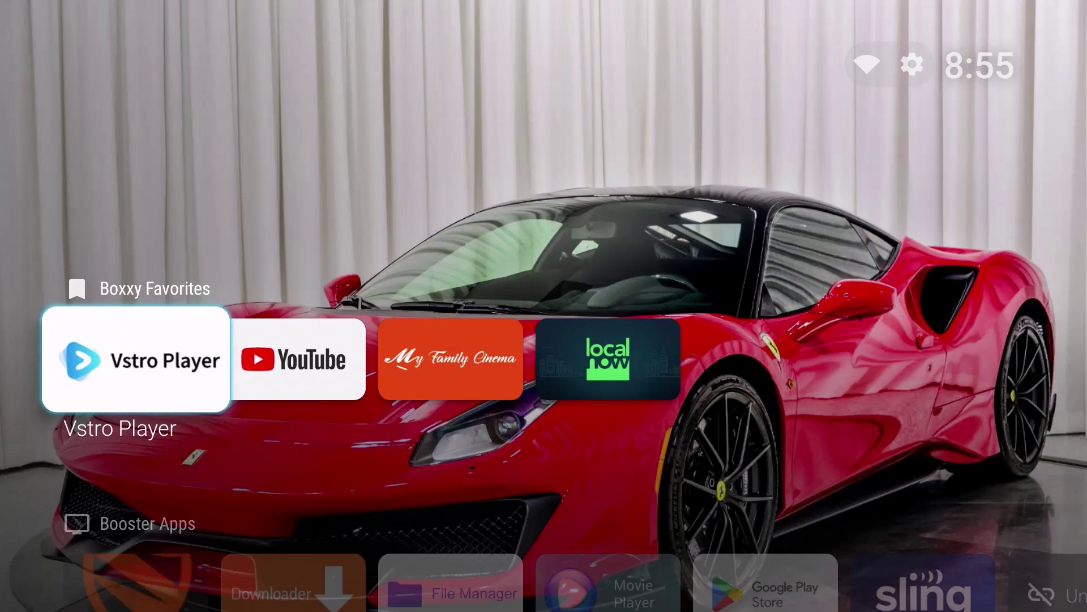
Step: Open the Android settings from the Settings category on the home screen
key(Down)
key(Down)
key(Down)
key(Down)
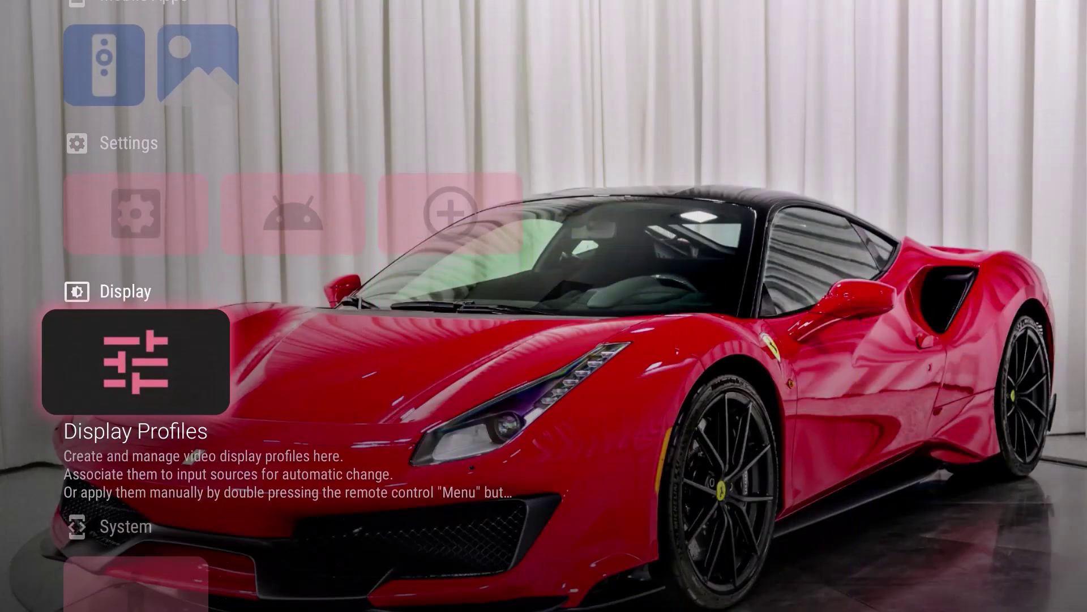
key(Up)
key(Right)
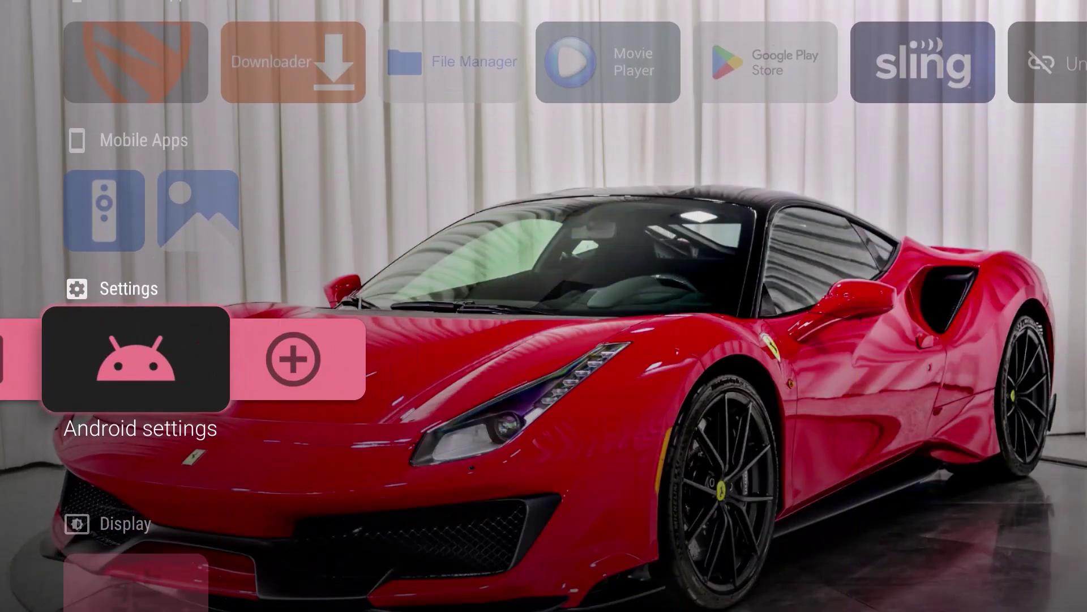
key(Return)
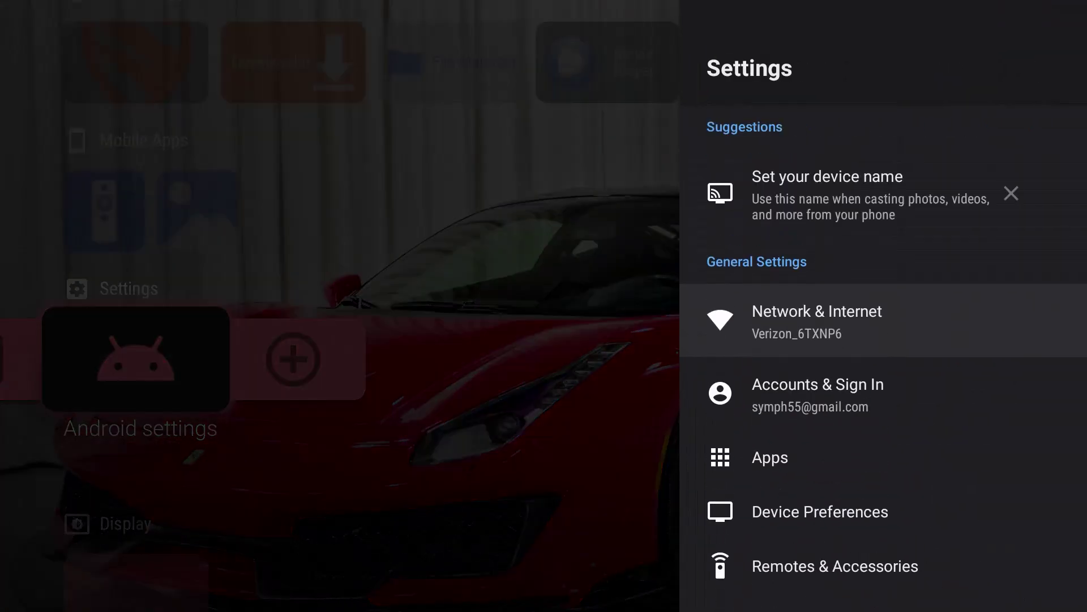
Step: Open the About page under Device Preferences
key(Down)
key(Down)
key(Down)
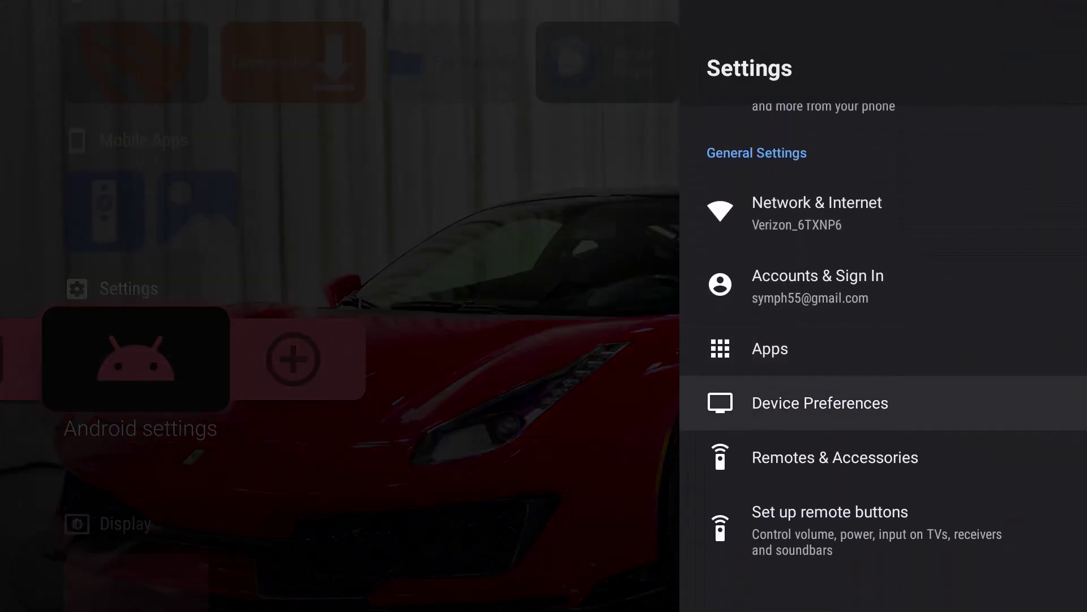
key(Return)
key(Return)
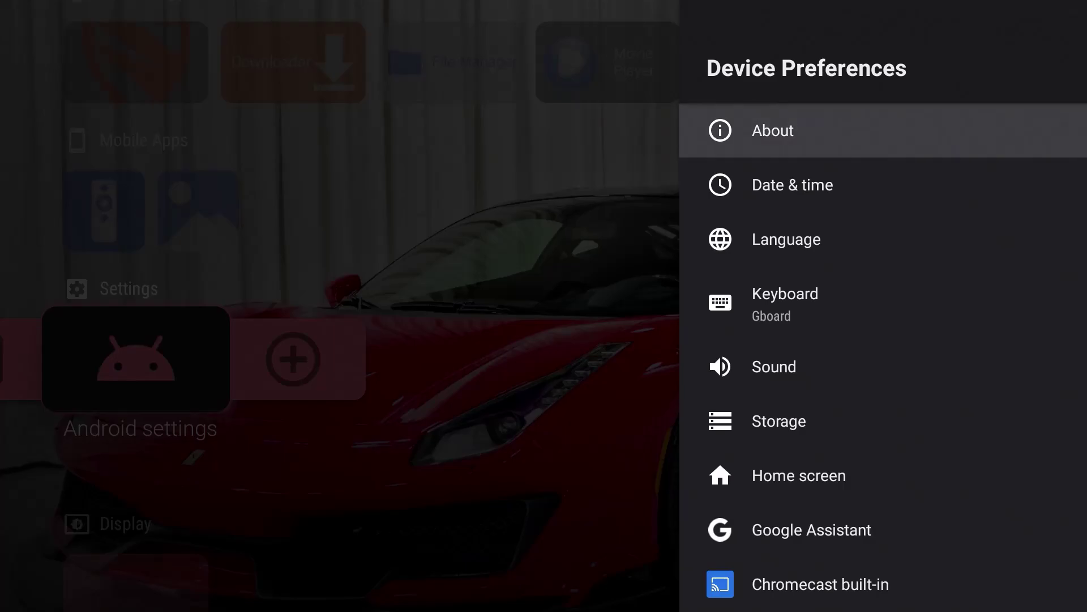
Step: Examine the device model, Android version, security patch level and build on the About page, and return to the home screen
key(Down)
key(Down)
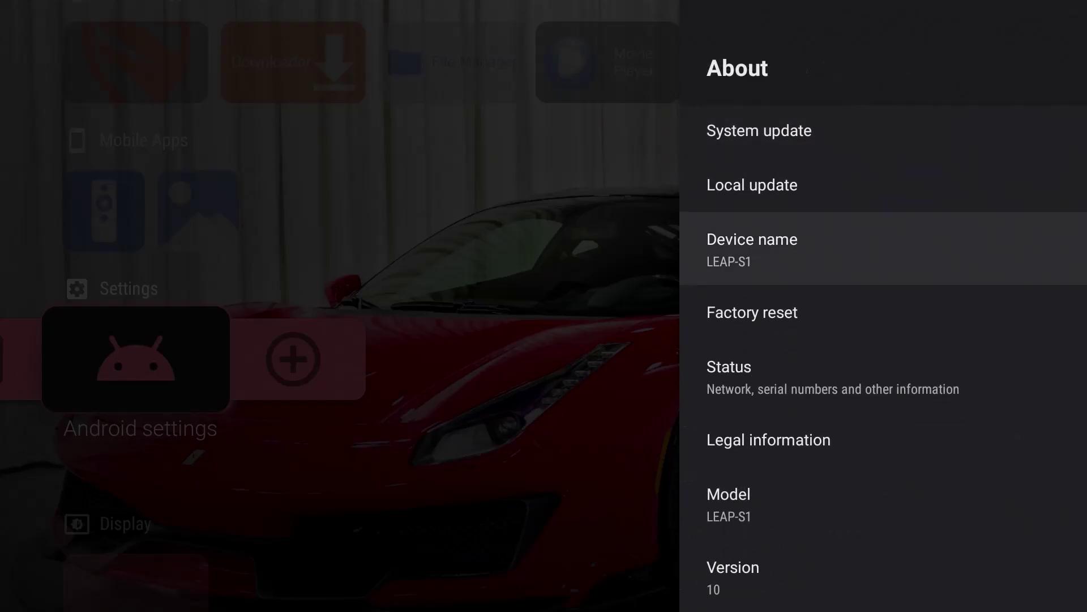
key(Down)
key(Down)
key(Down)
key(Down)
key(Down)
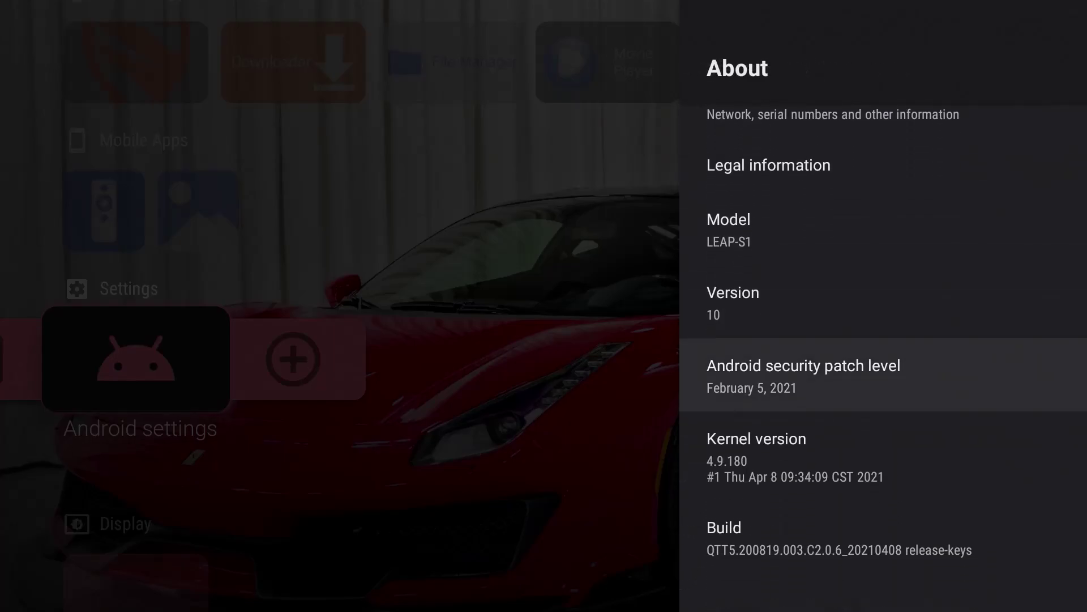
key(Escape)
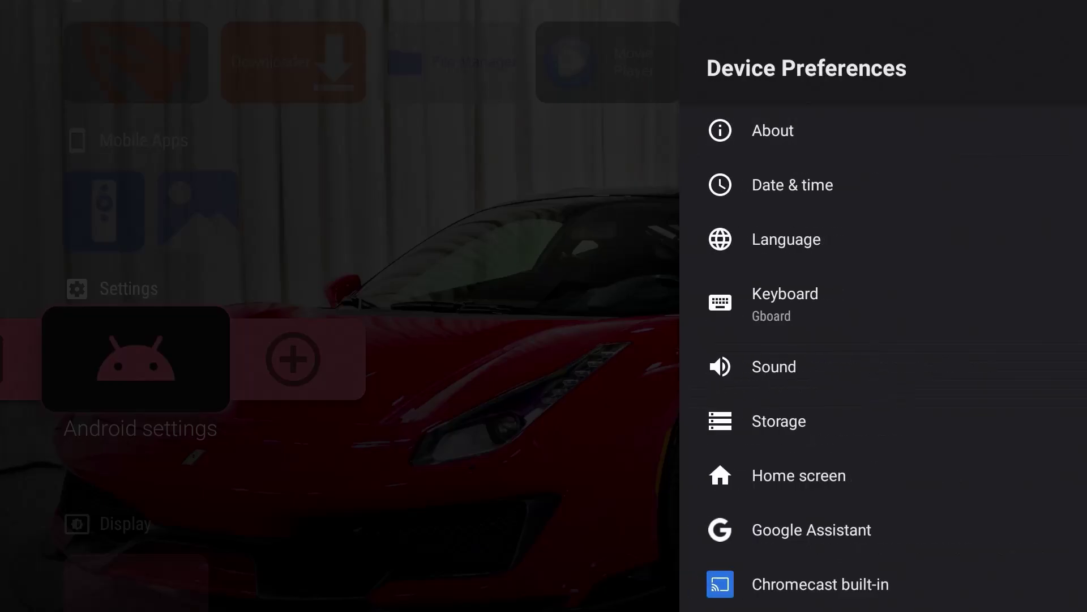
key(Escape)
key(Escape)
Step: Open the This device details from the About category of the home screen
key(Right)
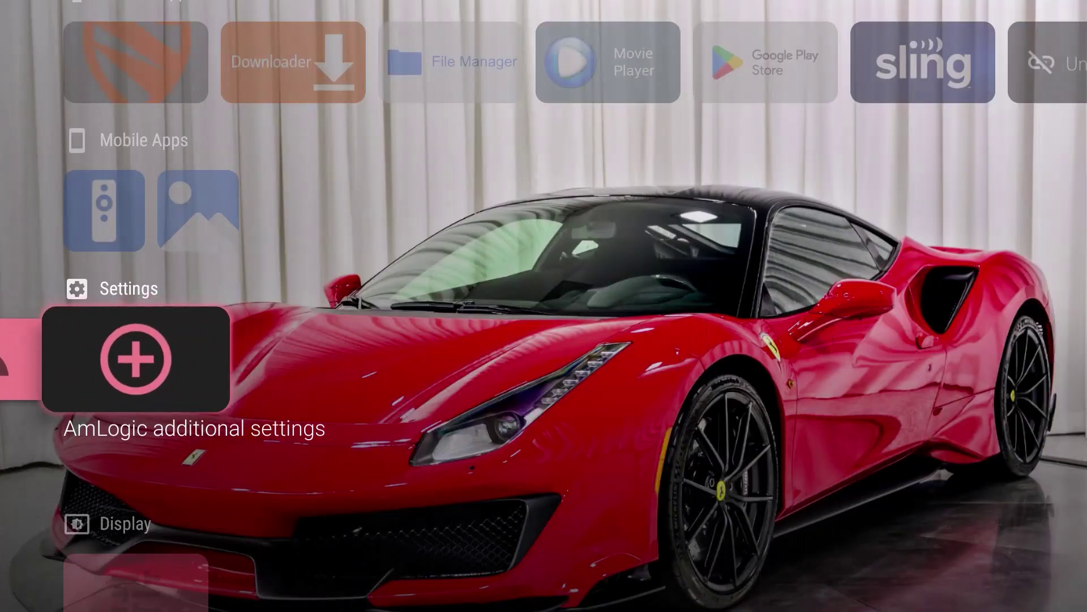
key(Down)
key(Down)
key(Down)
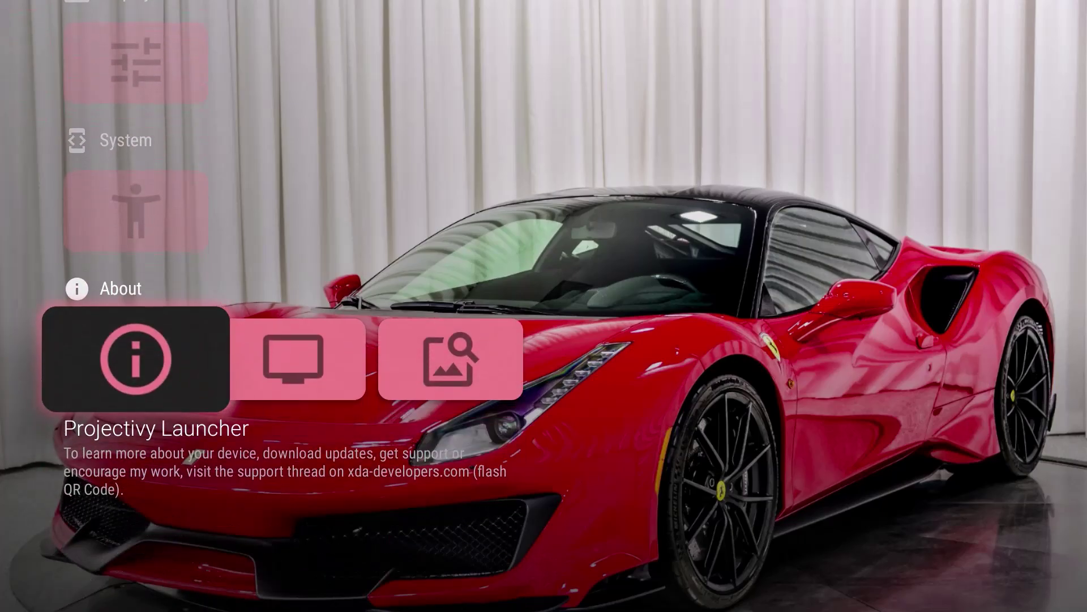
key(Right)
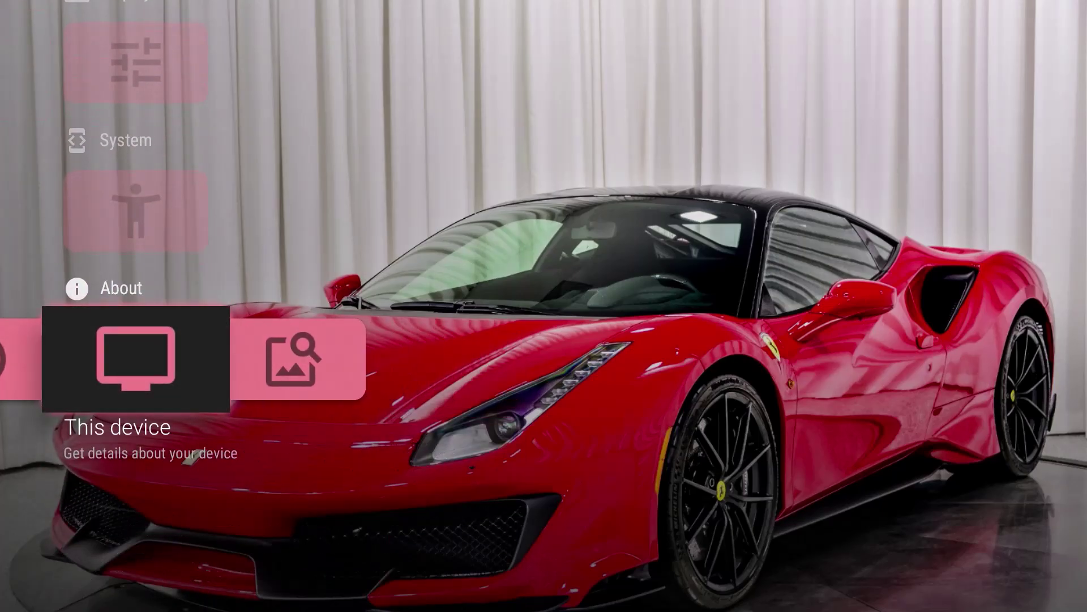
key(Return)
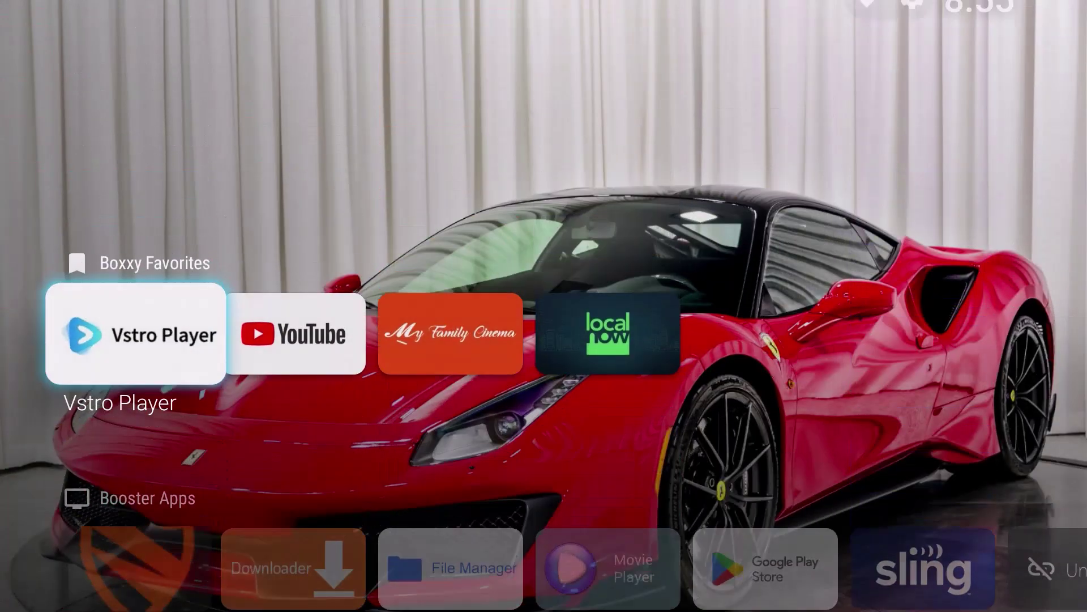
Step: Look through the apps in the Boxxy Favorites category
key(Right)
key(Right)
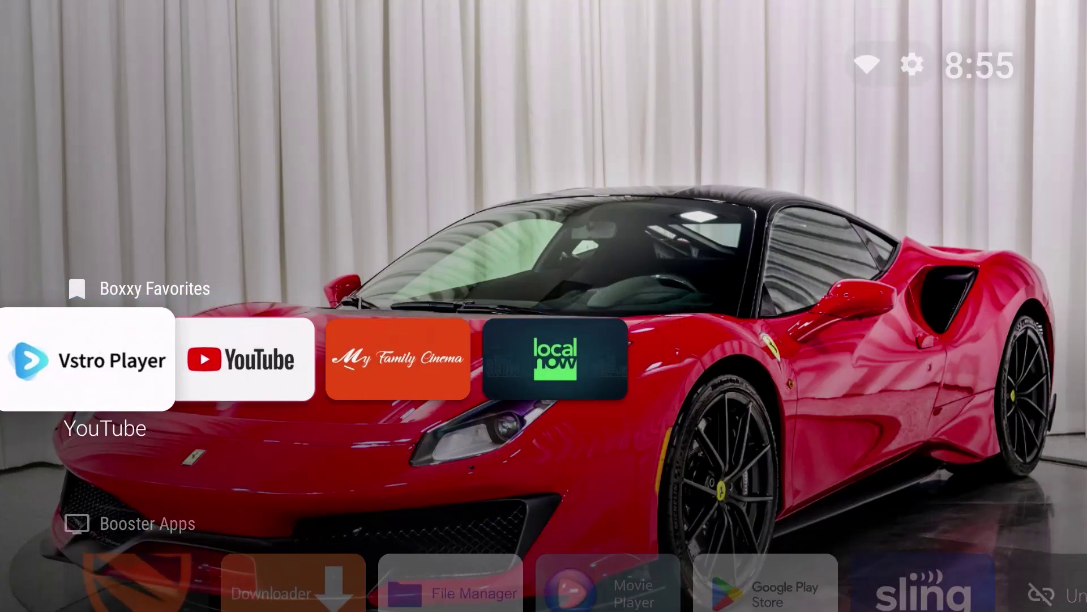
key(Left)
key(Left)
key(Right)
key(Right)
key(Right)
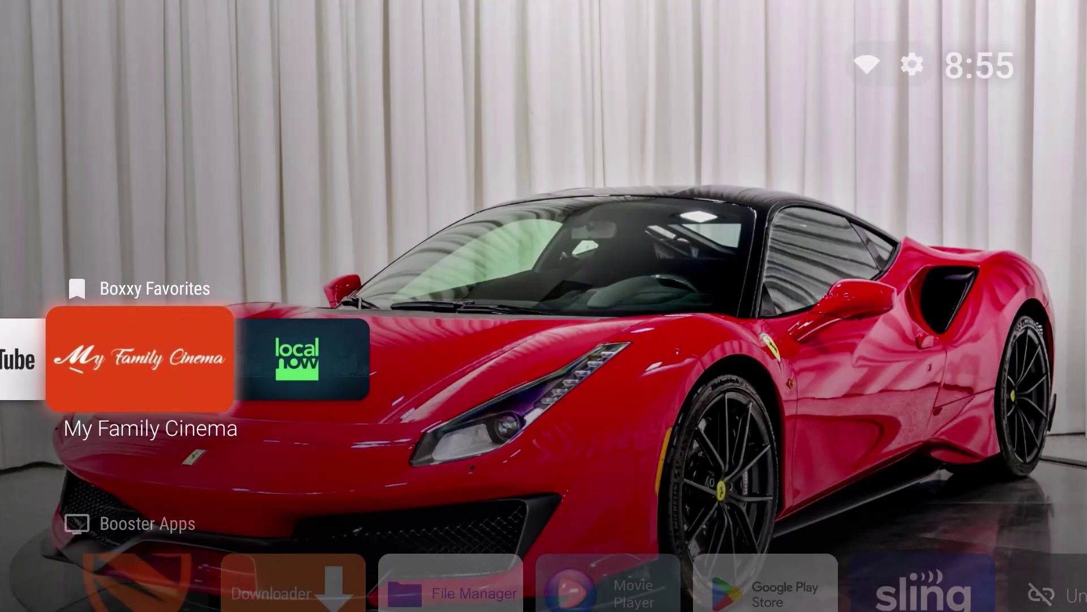
key(Left)
key(Left)
Step: Look through the apps in the Booster Apps category, from Blokada to Unlinked
key(Down)
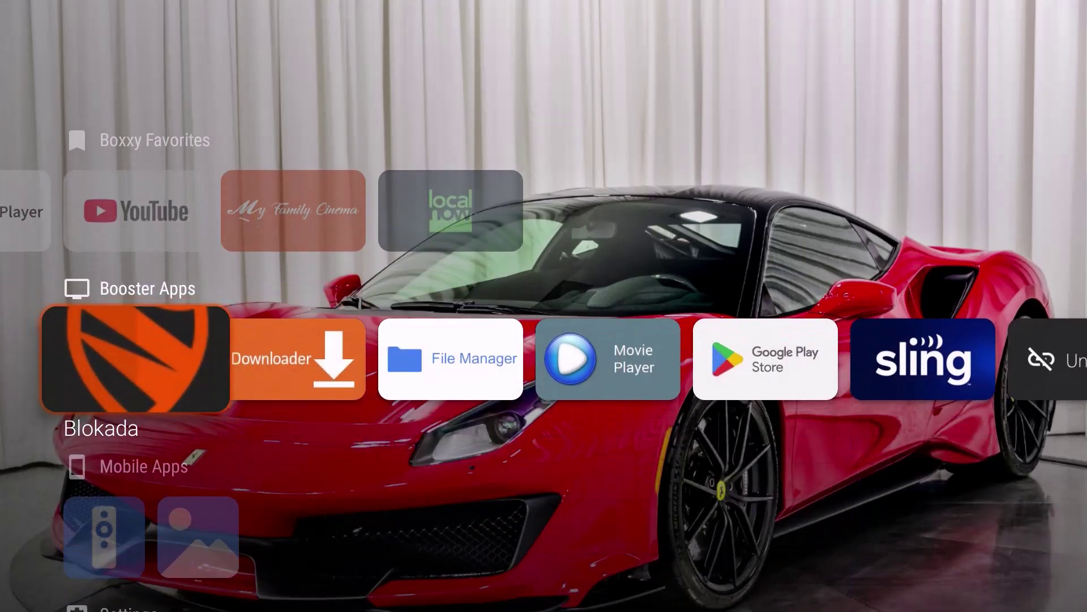
key(Right)
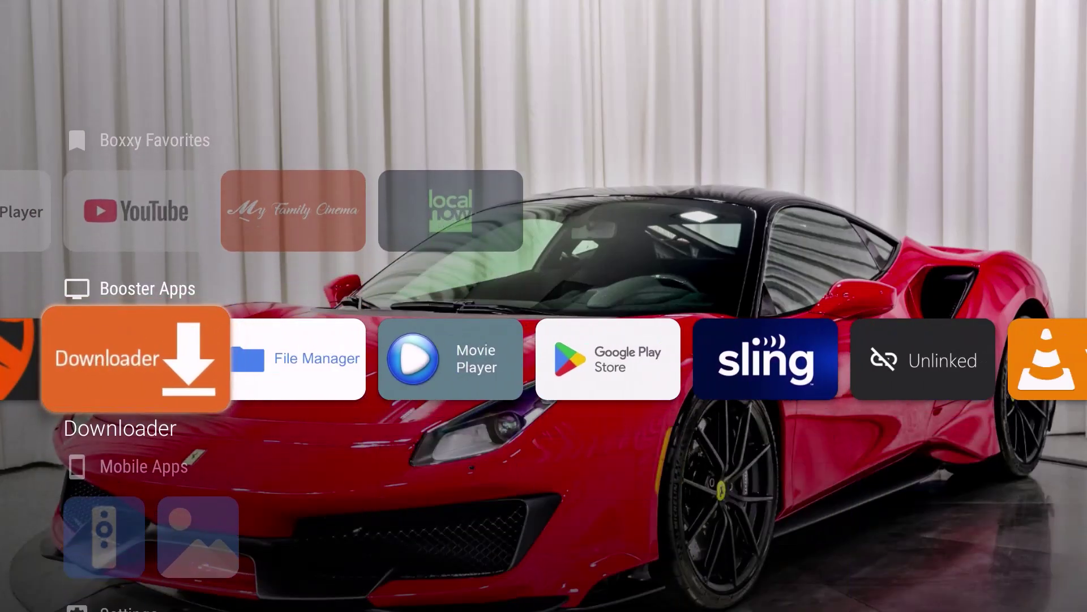
key(Right)
key(Right)
key(Right)
key(Right)
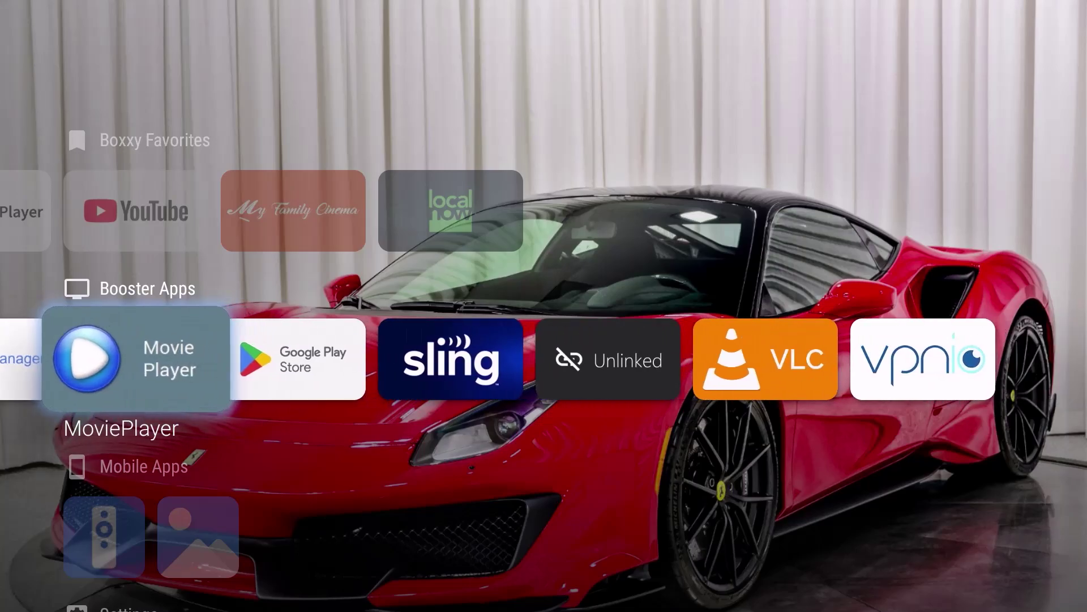
key(Right)
key(Right)
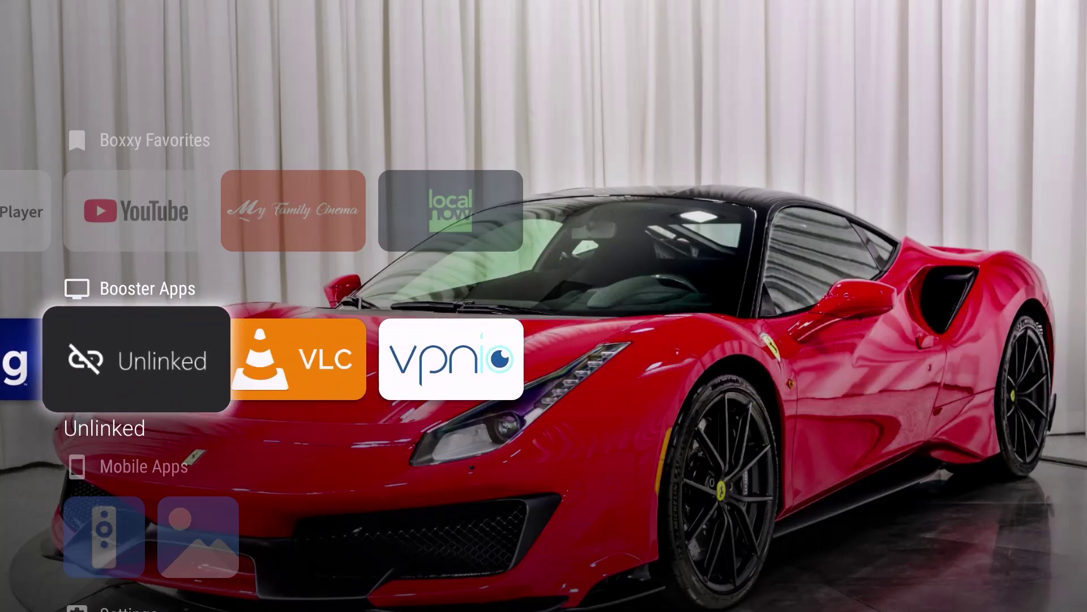
Step: Look through the Mobile Apps and Settings categories, ending on Projectivy Launcher settings
key(Down)
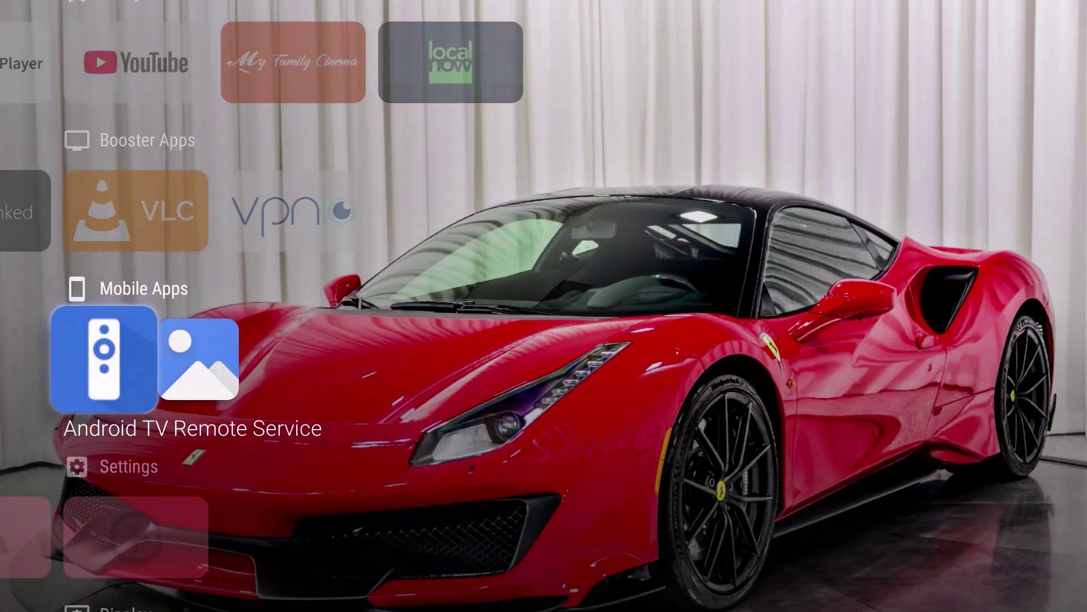
key(Right)
key(Left)
key(Down)
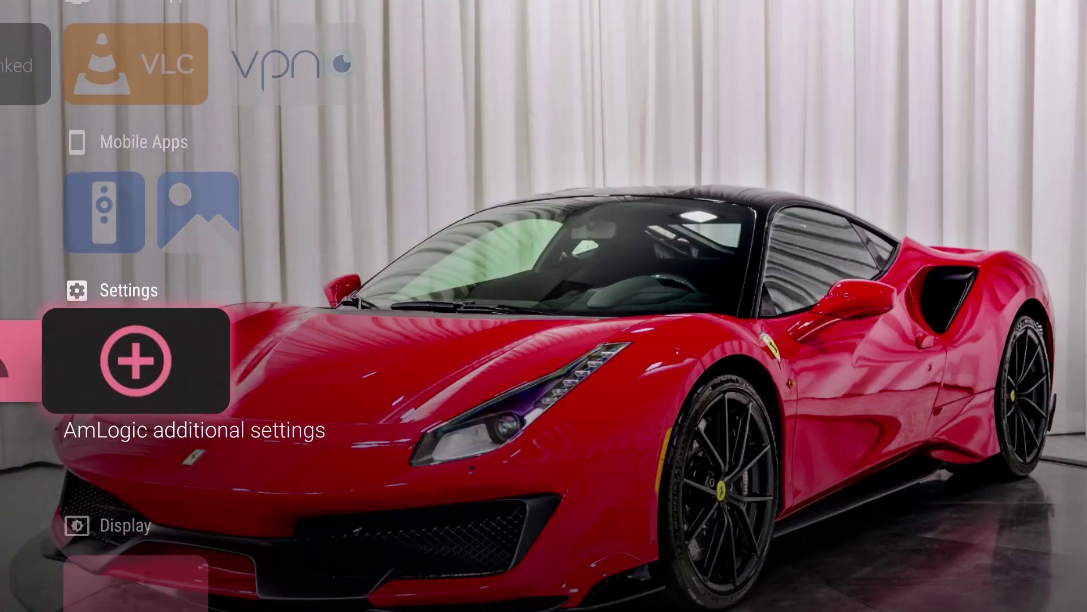
key(Left)
key(Right)
key(Left)
key(Left)
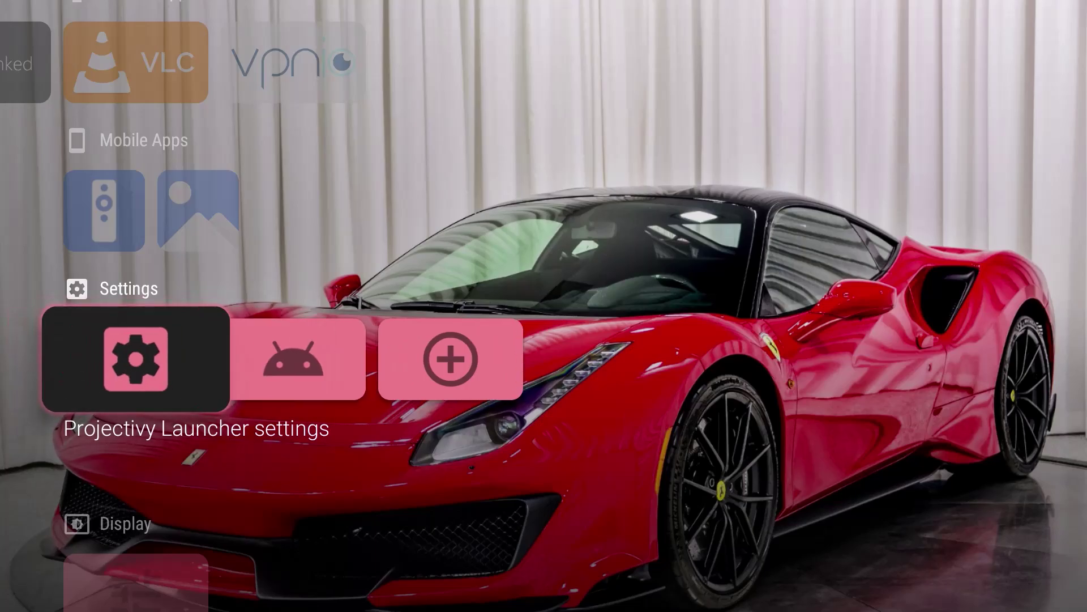
key(Up)
key(Up)
key(Down)
key(Down)
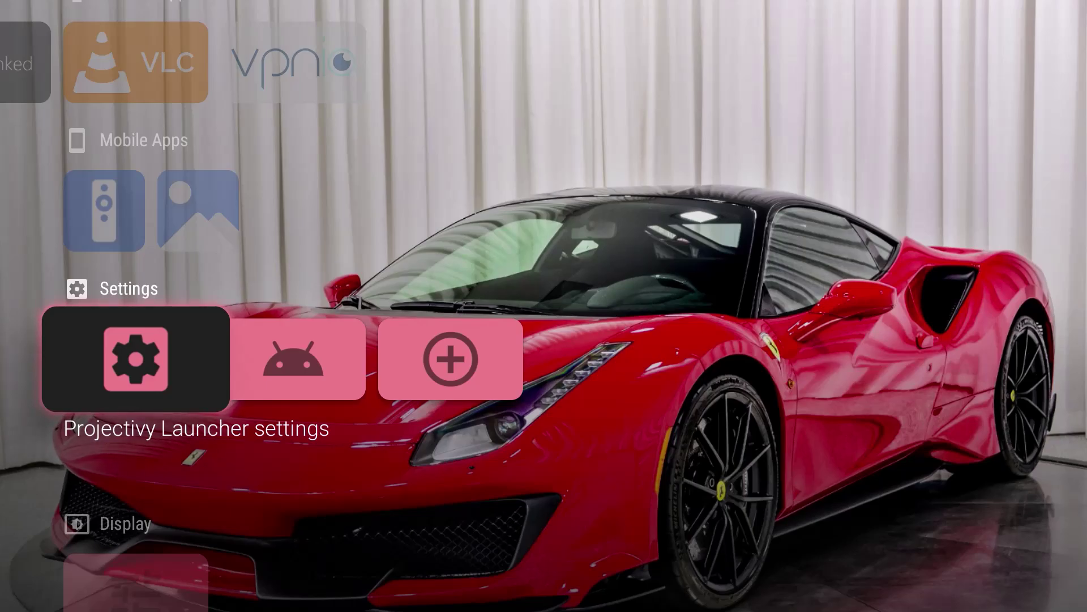
Step: Open the Projectivy Launcher settings and review the General options, including Override current launcher
key(Return)
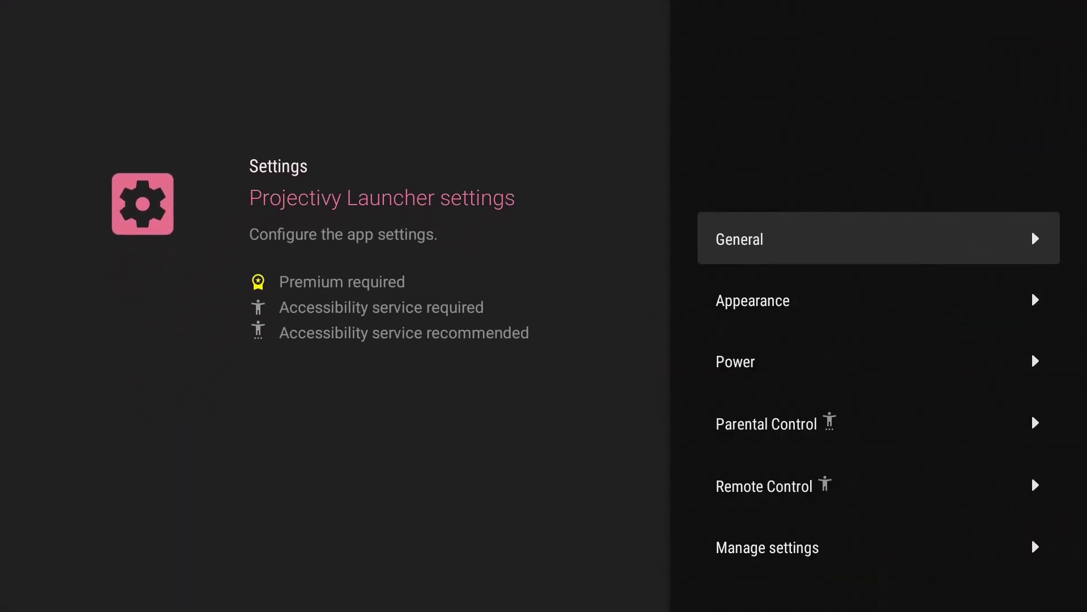
key(Return)
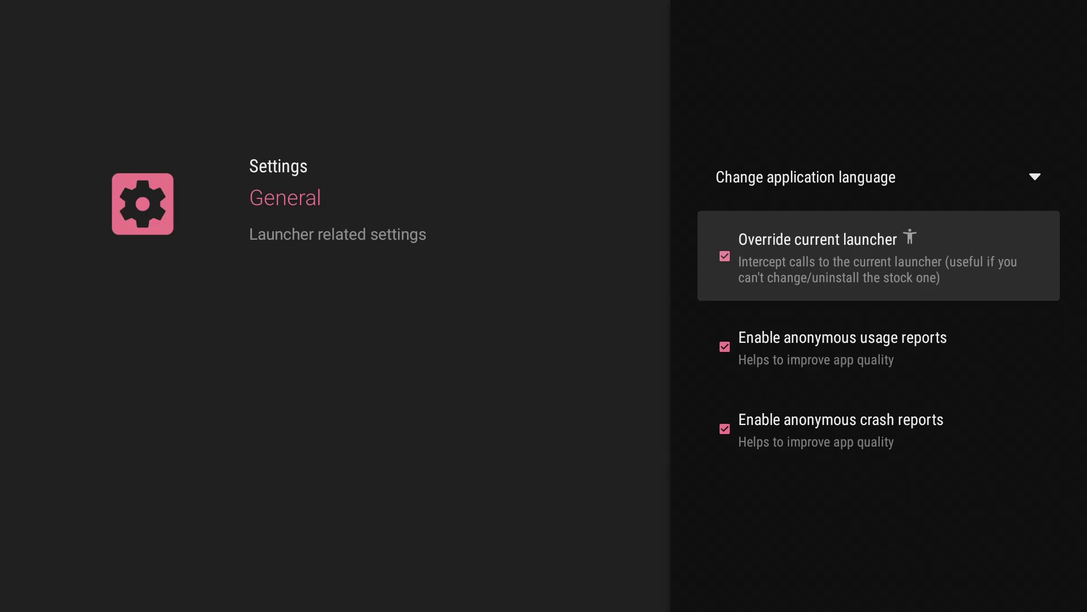
key(Escape)
Step: Open the Wallpaper options within the launcher's Appearance settings
key(Down)
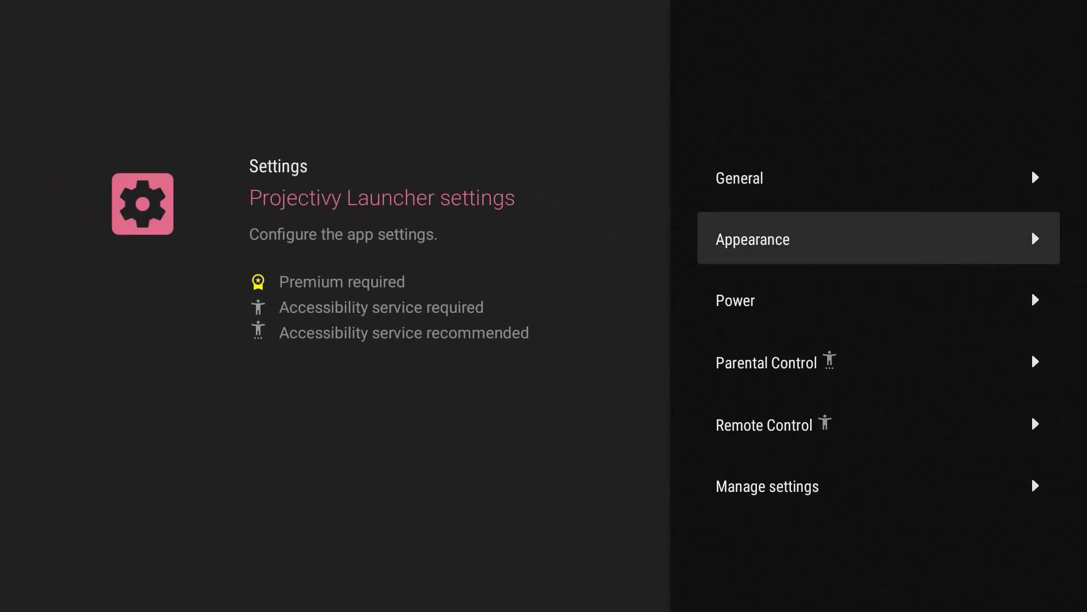
key(Return)
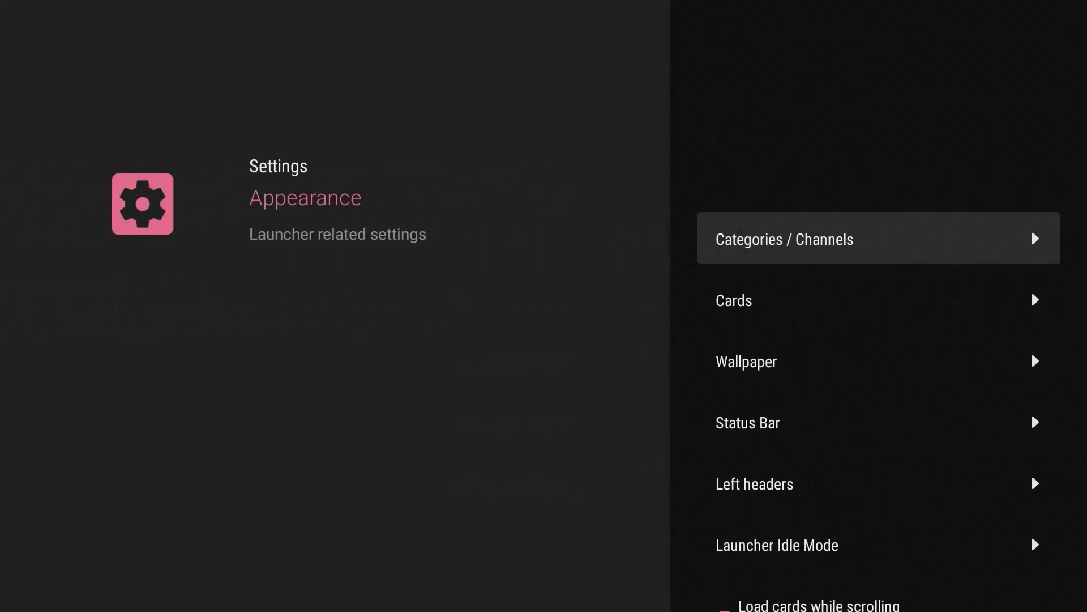
key(Down)
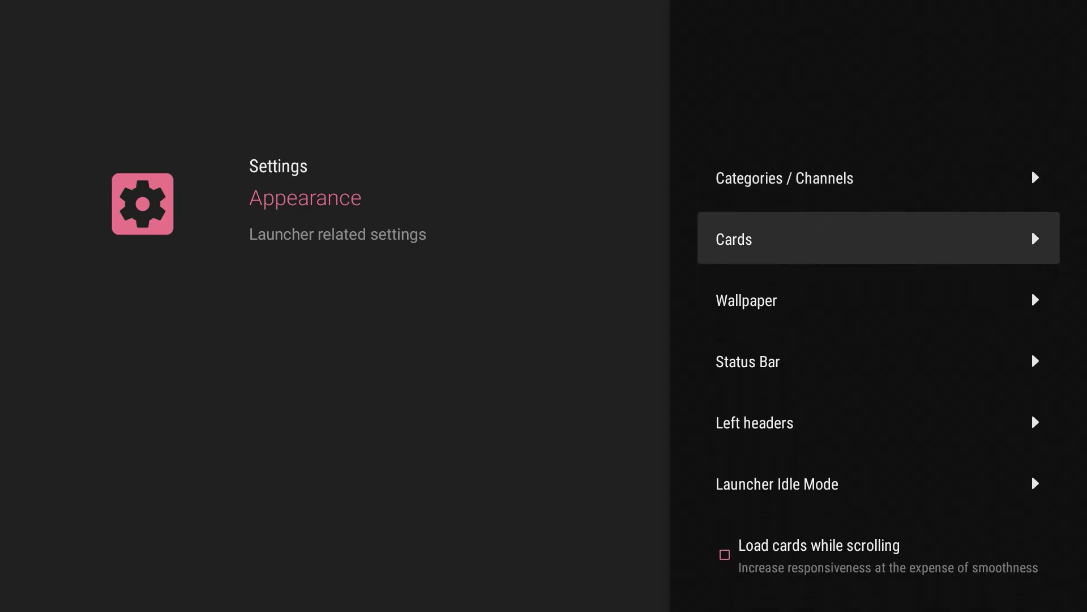
key(Down)
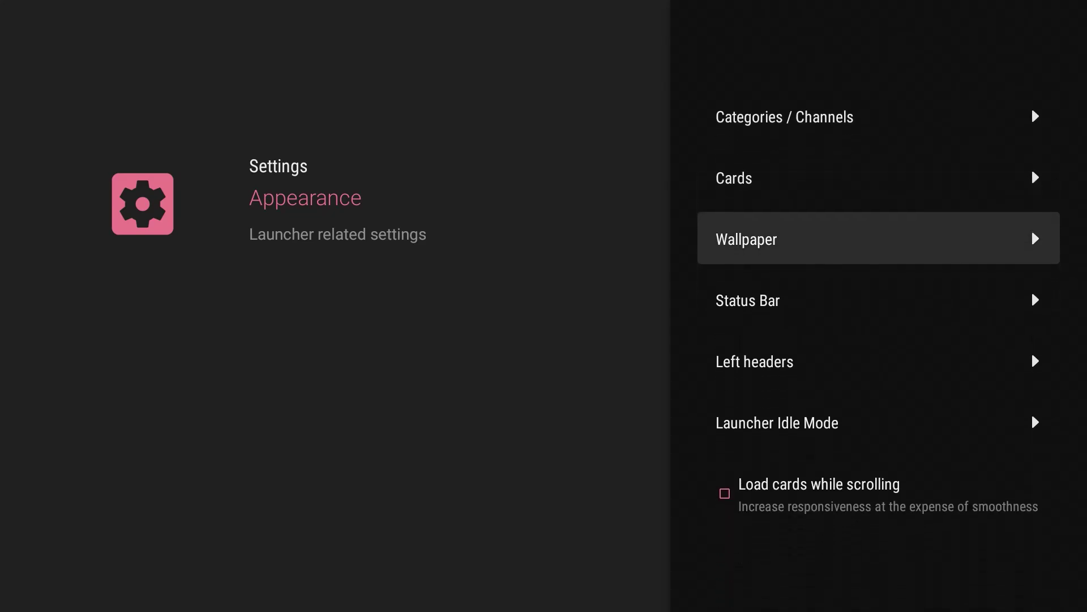
key(Return)
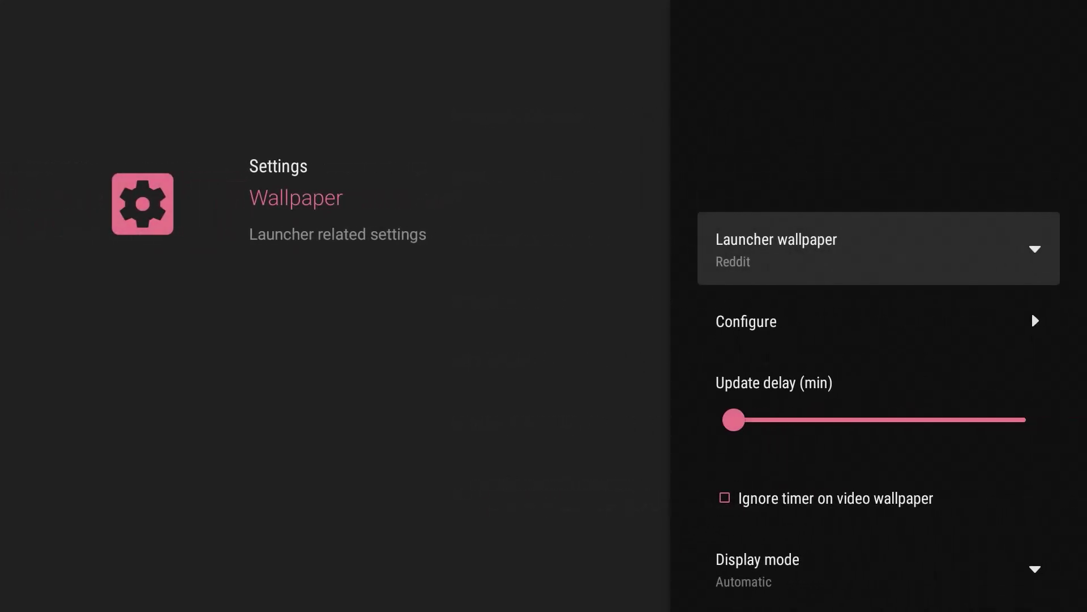
Step: Review the available Launcher wallpaper sources, including None, Dynamic colors and Default wallpaper, keeping Reddit selected
key(Return)
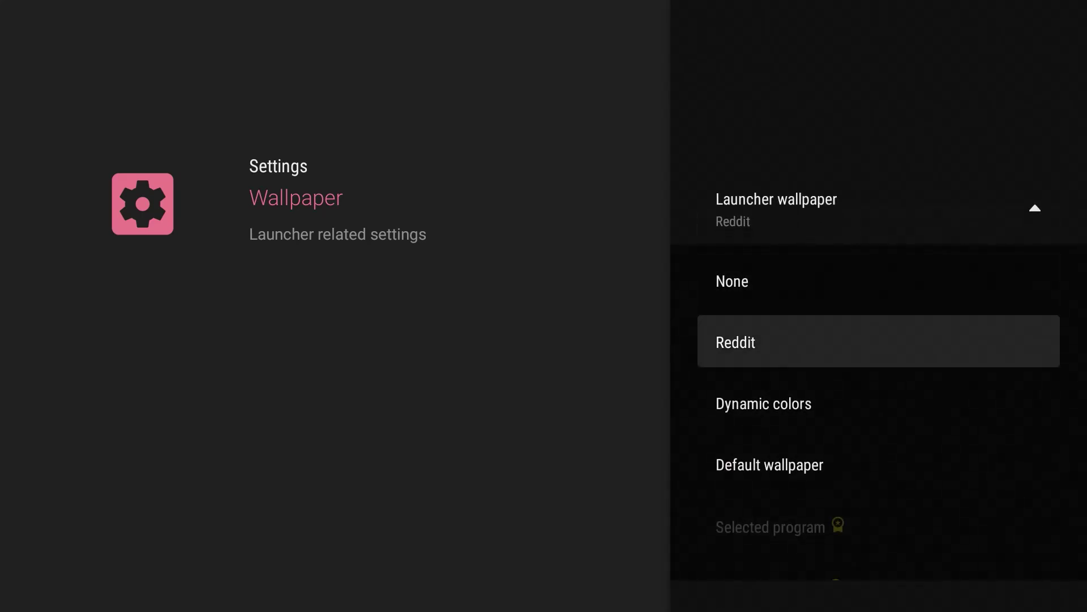
key(Down)
key(Down)
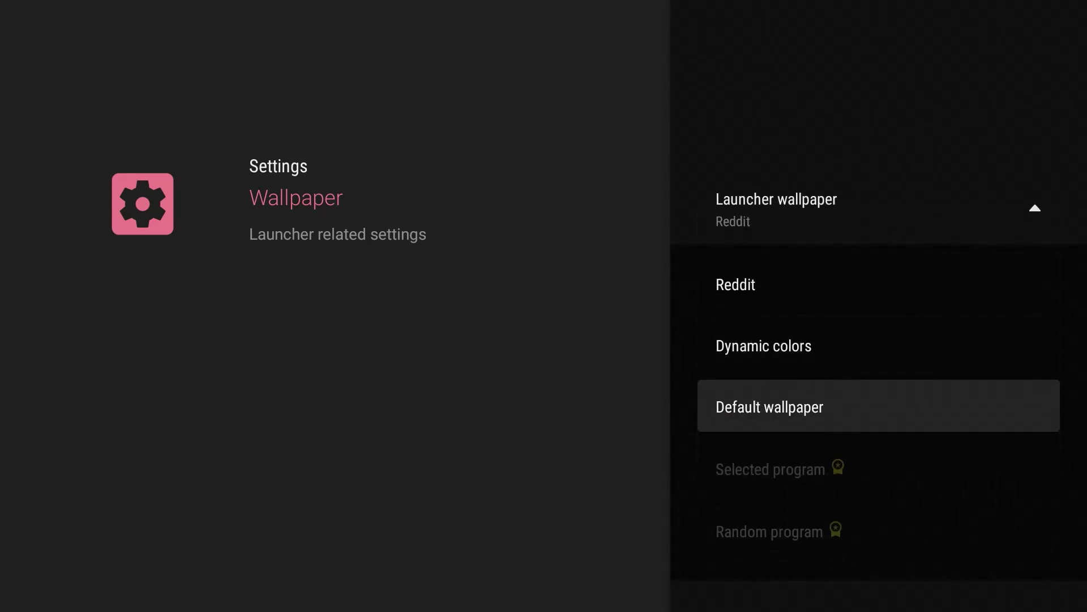
key(Up)
key(Up)
key(Up)
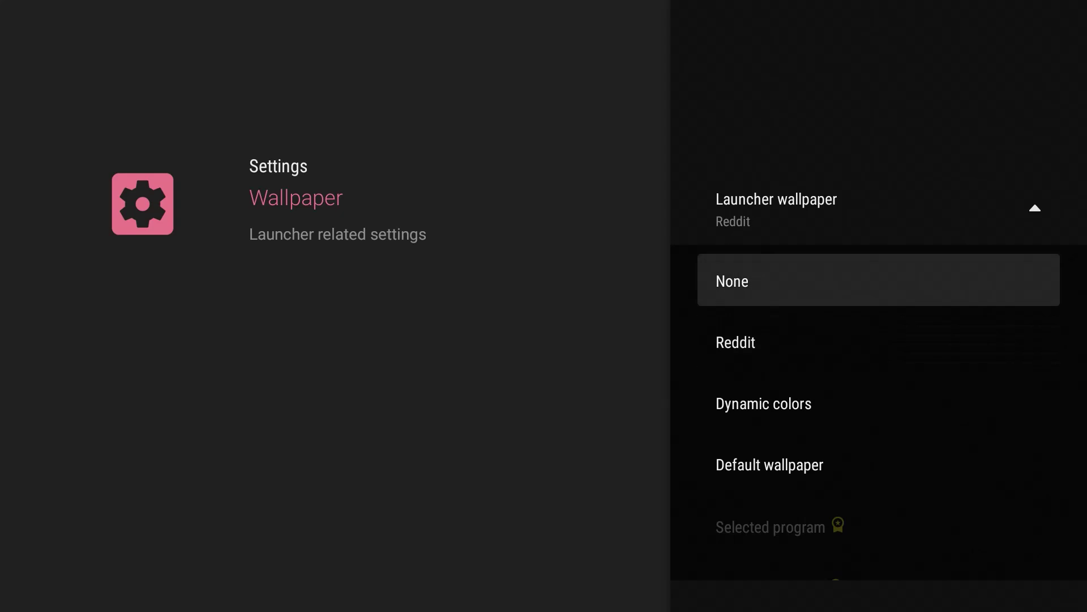
key(Escape)
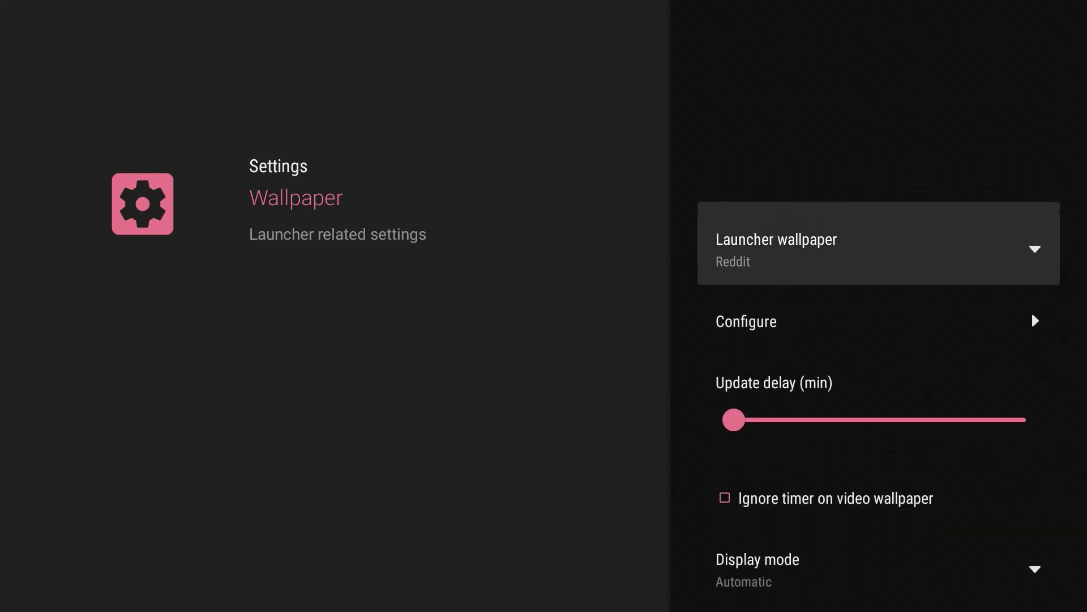
Step: Leave the Wallpaper and Appearance settings and return to the launcher's home screen
key(Down)
key(Down)
key(Escape)
key(Down)
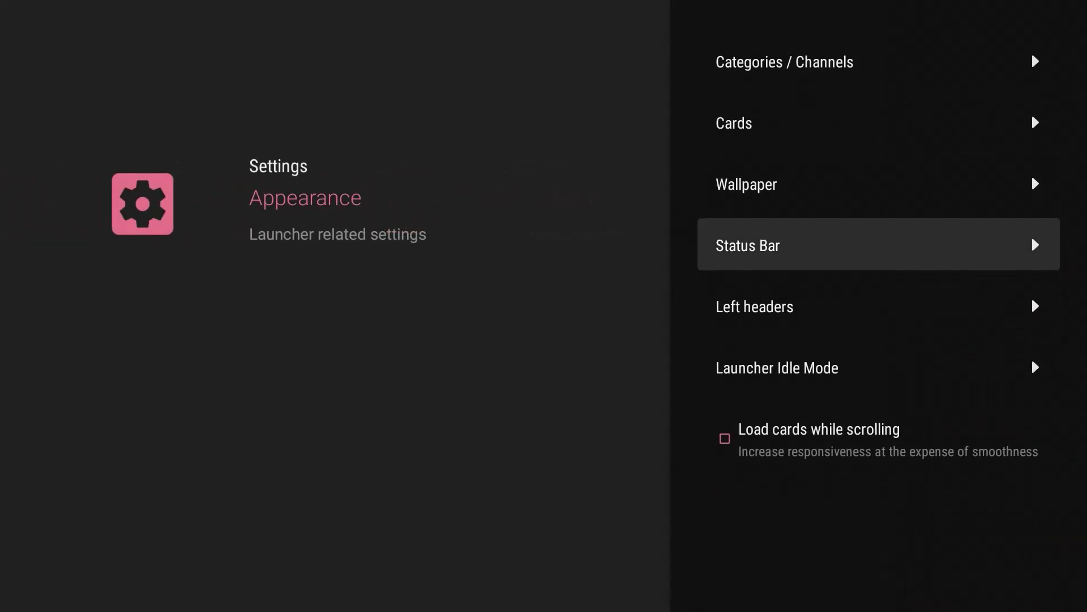
key(Up)
key(Escape)
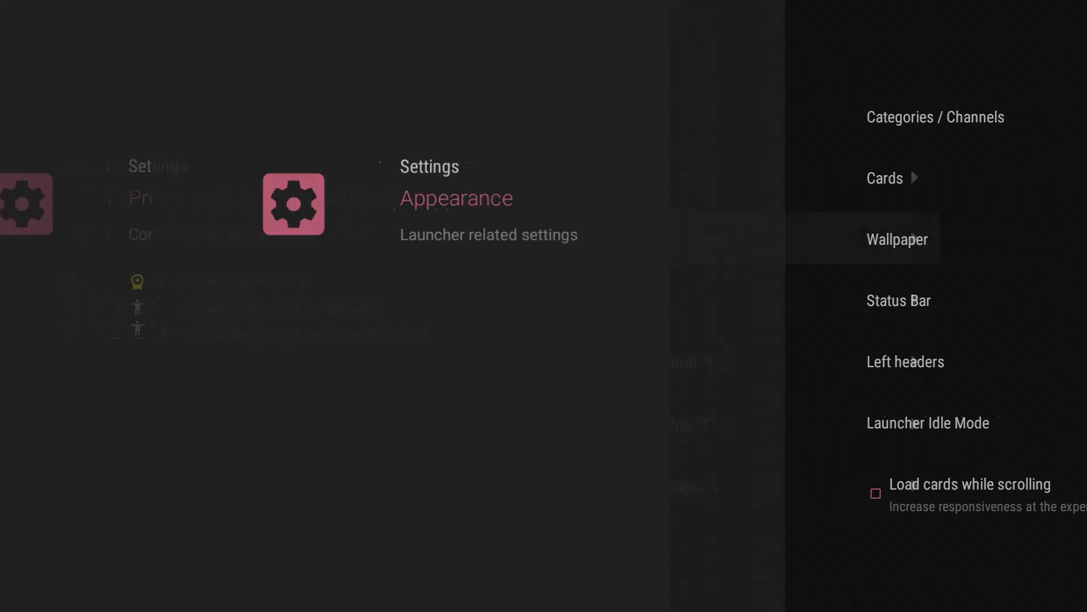
key(Escape)
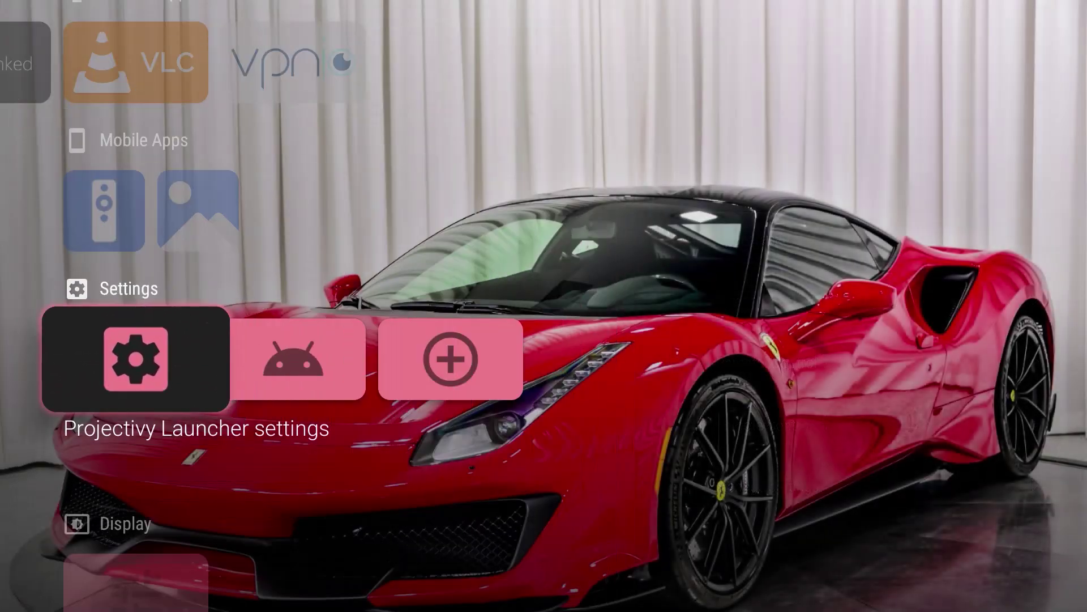
Step: Open the app options for Vstro Player in Boxxy Favorites and review Open, Uninstall, Launch on boot and Add to parental control
key(Up)
key(Up)
key(Up)
key(Right)
key(Left)
key(Left)
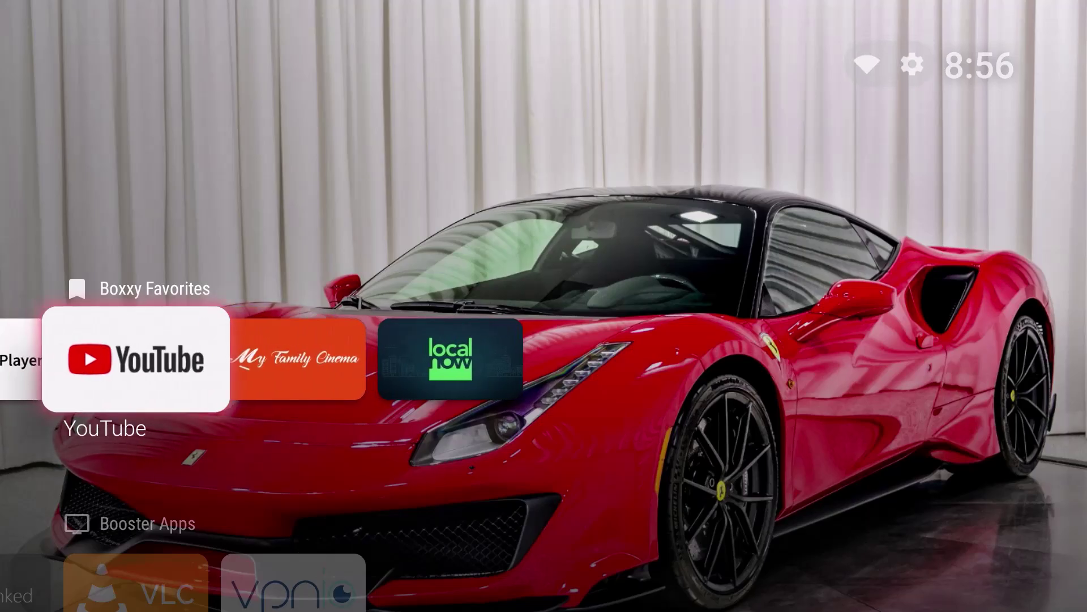
key(Return)
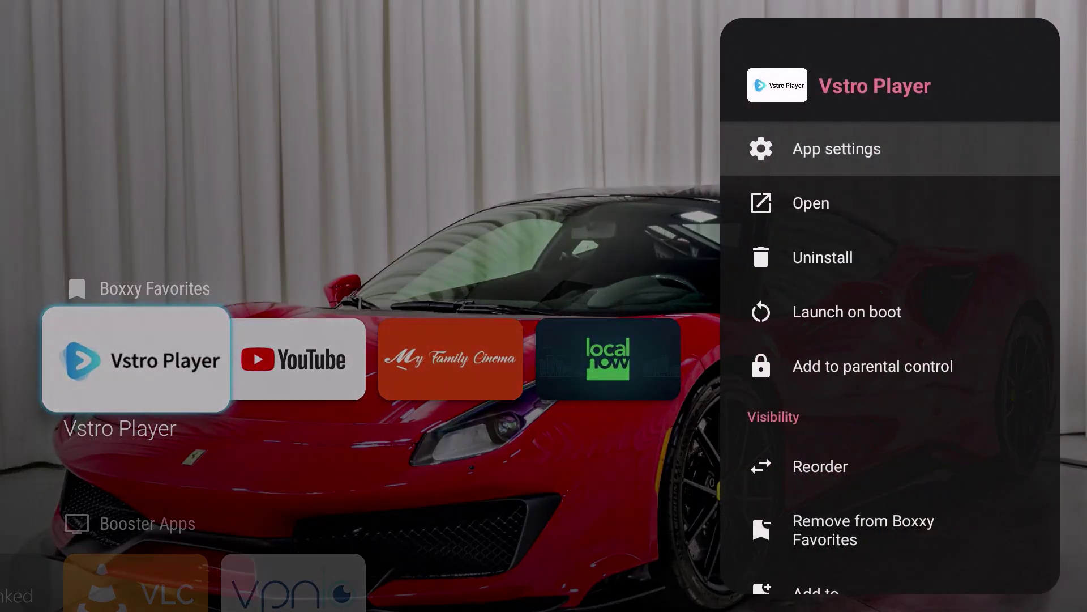
key(Down)
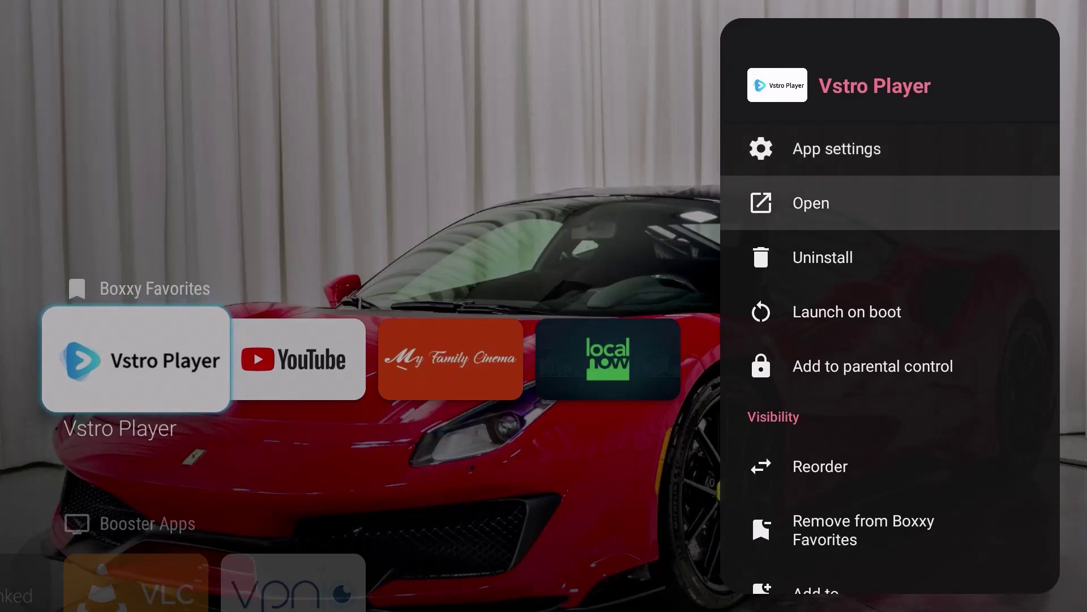
key(Down)
key(Down)
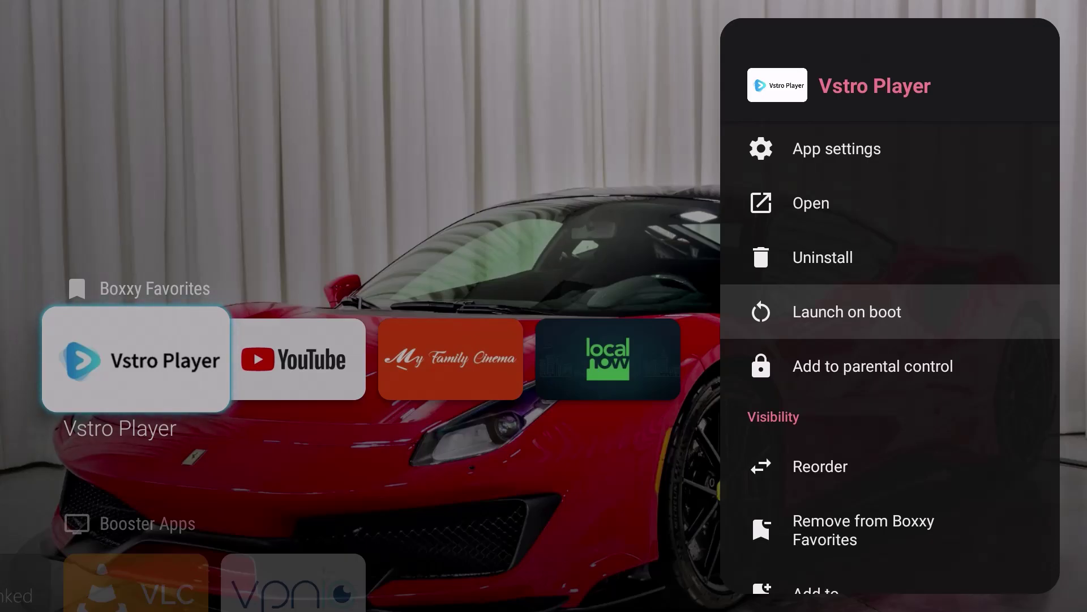
key(Down)
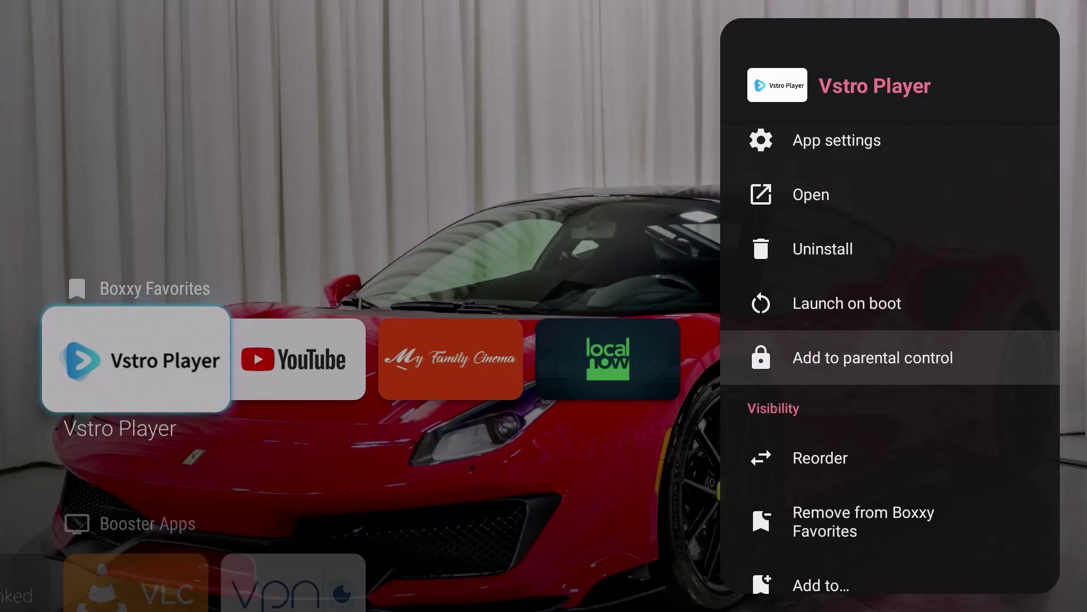
Step: Reorder Vstro Player within Boxxy Favorites, placing it between My Family Cinema and Local Now
key(Down)
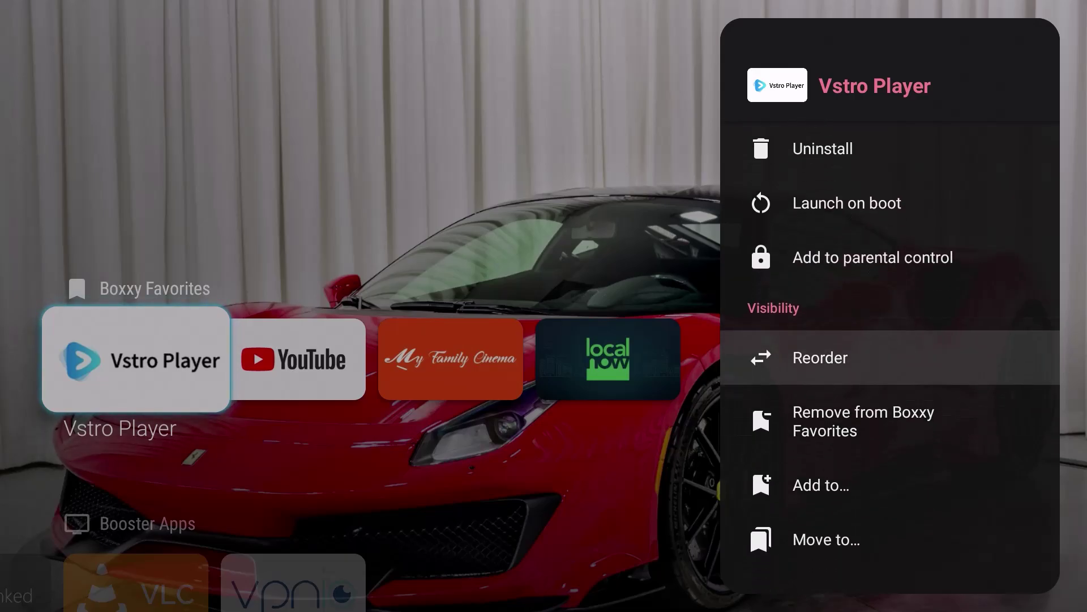
key(Return)
key(Right)
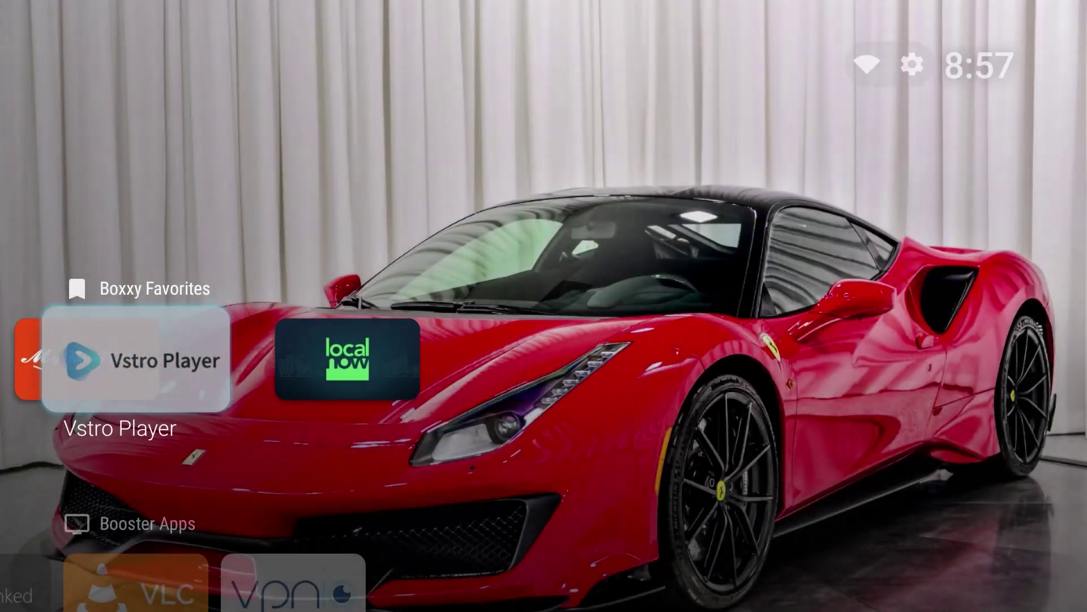
key(Return)
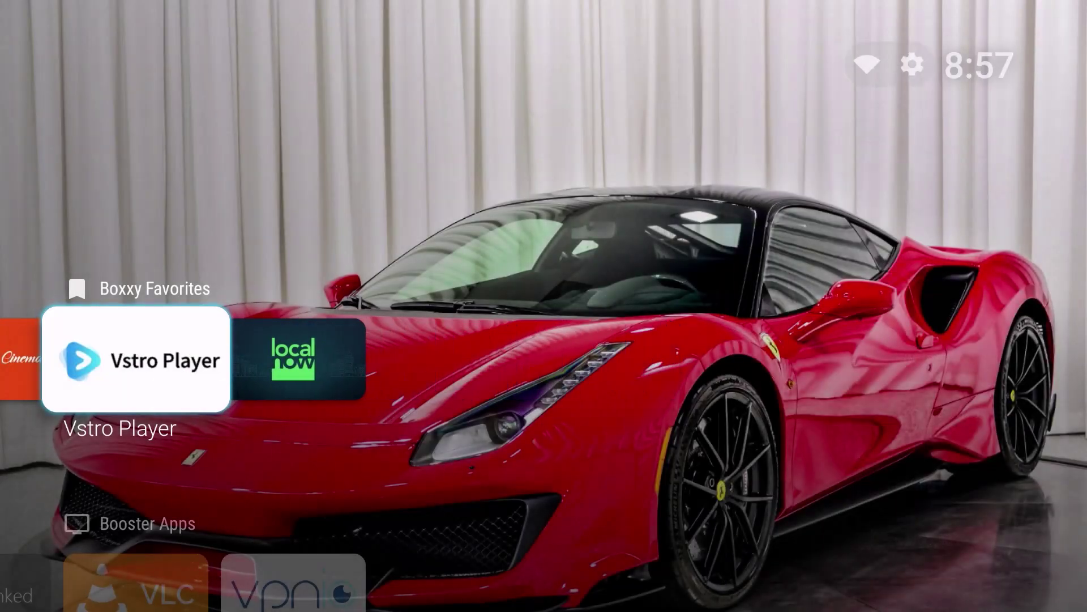
key(Left)
key(Left)
key(Right)
key(Right)
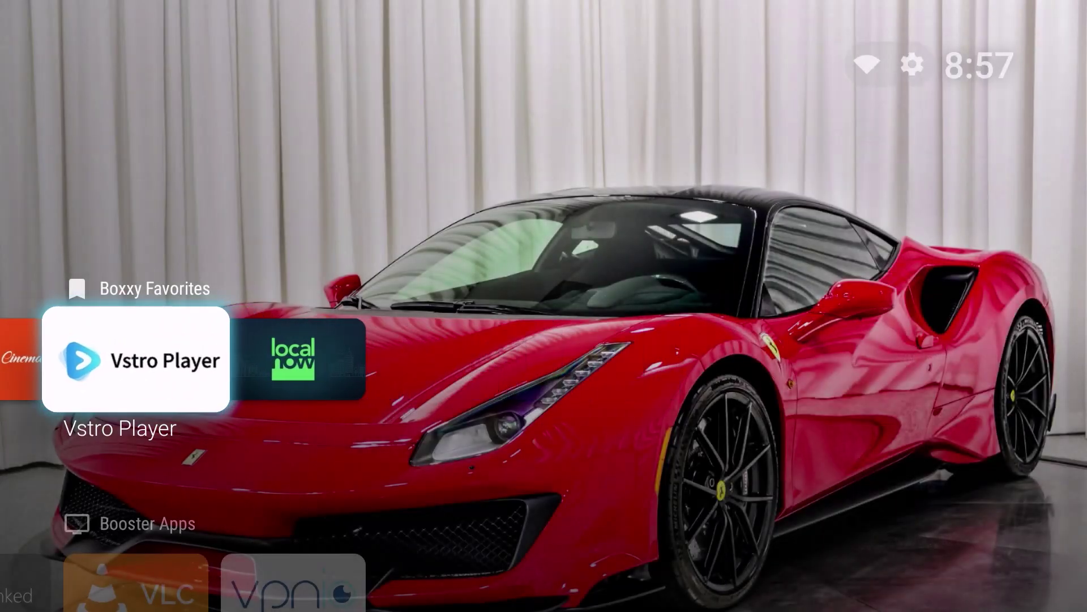
Step: Reorder Vstro Player back to the first position in Boxxy Favorites, ahead of YouTube
key(Return)
key(Down)
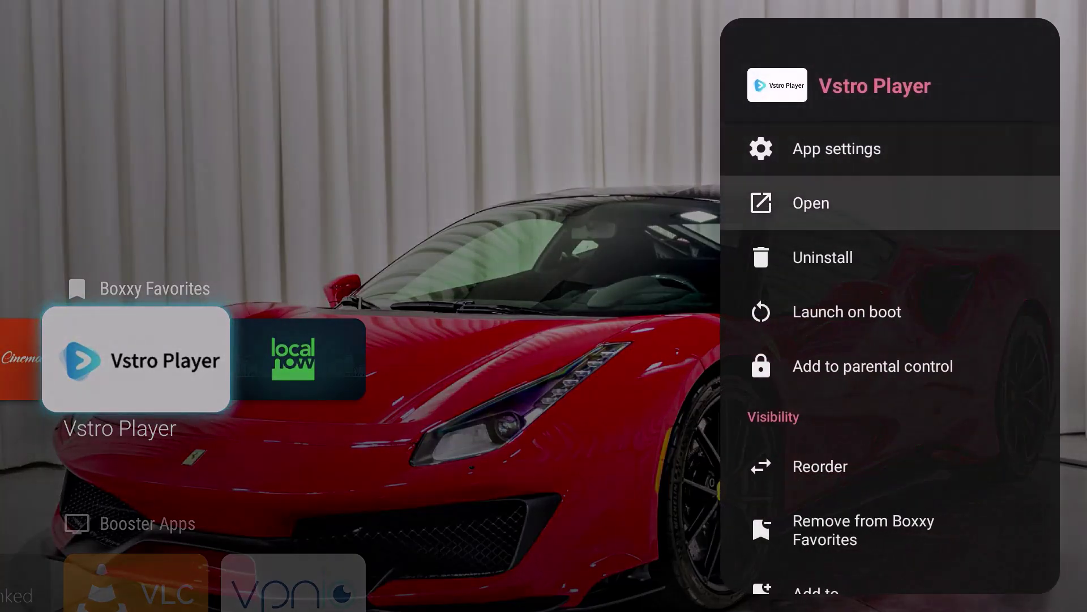
key(Down)
key(Down)
key(Down)
key(Down)
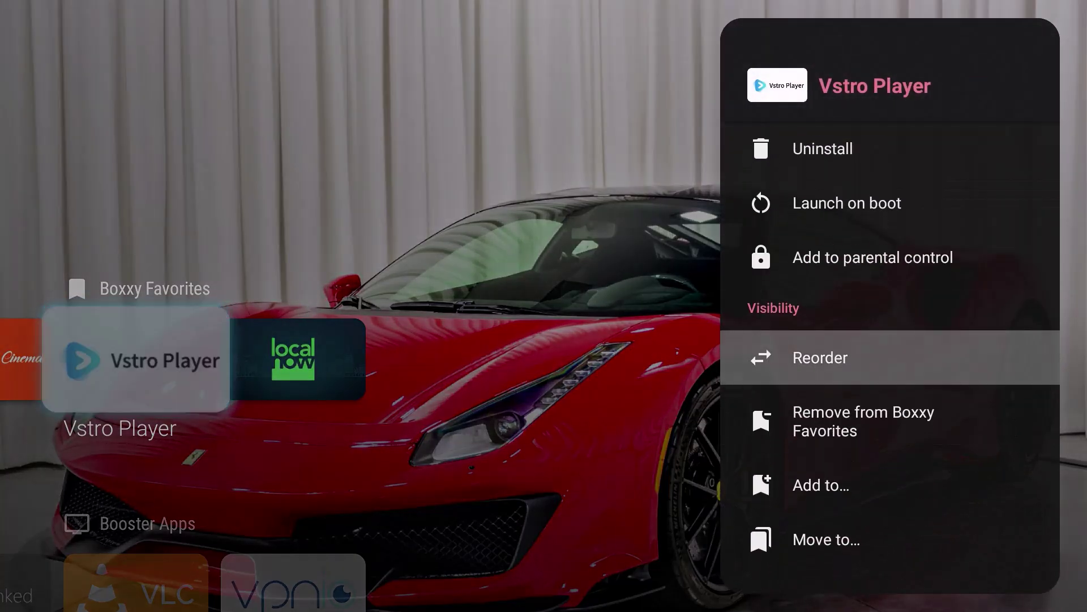
key(Return)
key(Left)
key(Left)
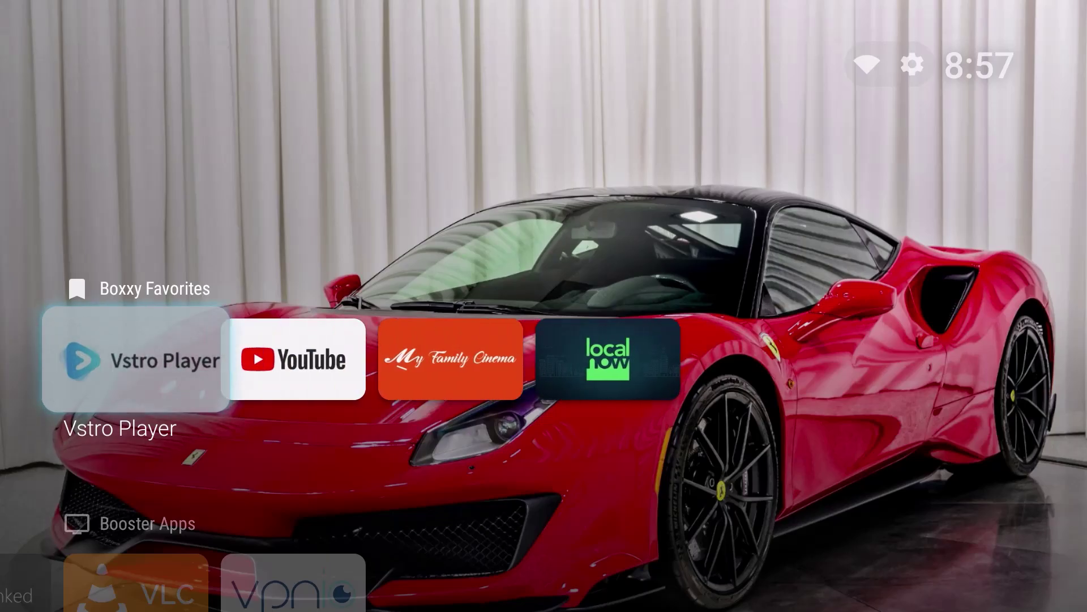
key(Return)
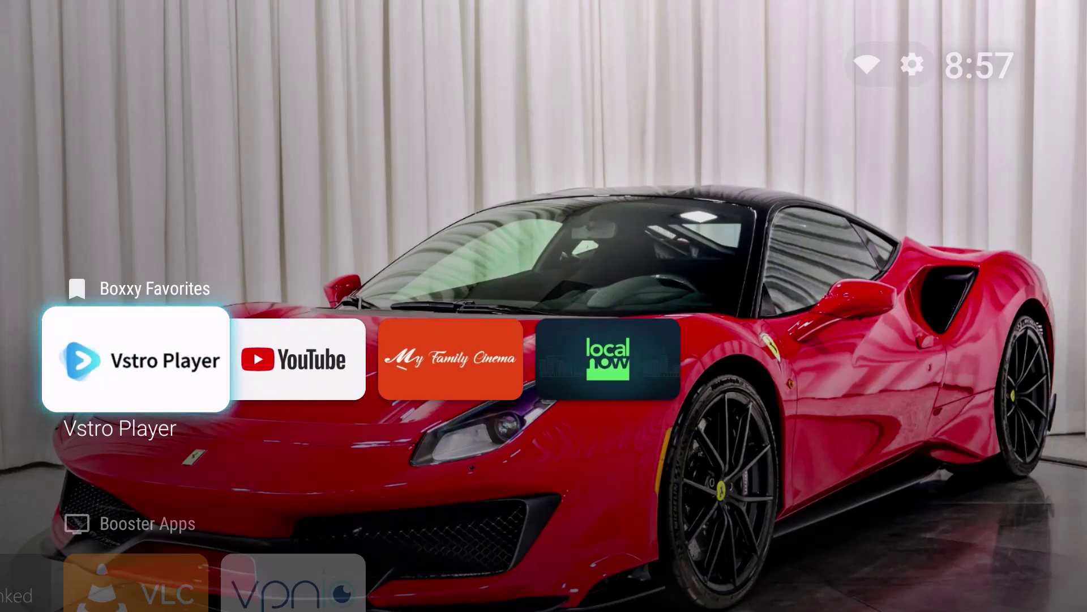
Step: Look through the apps in the Boxxy Favorites and Booster Apps categories
key(Right)
key(Right)
key(Left)
key(Down)
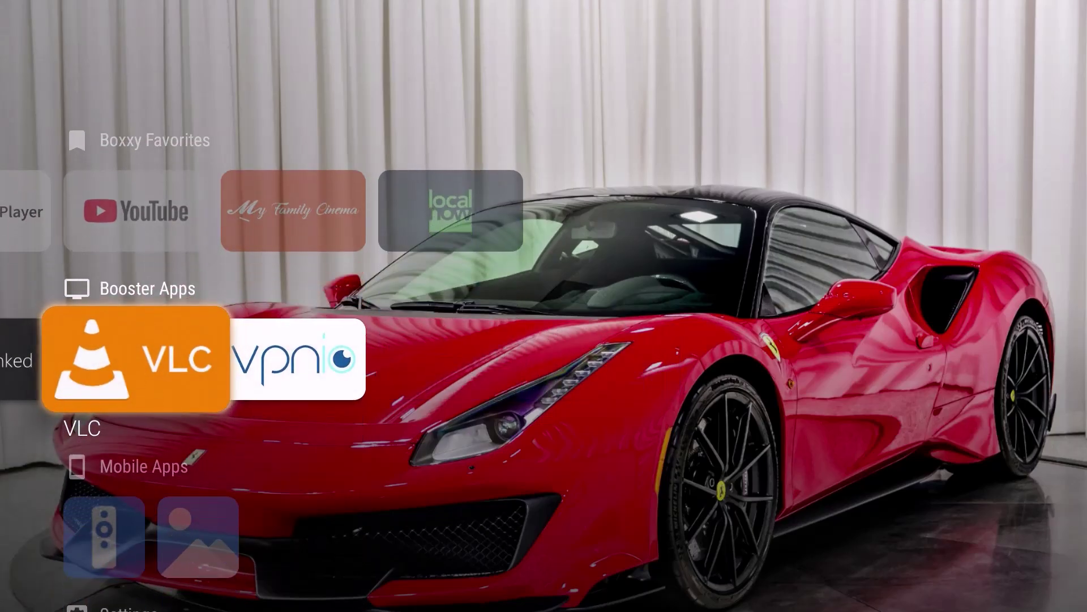
key(Left)
key(Up)
key(Right)
key(Left)
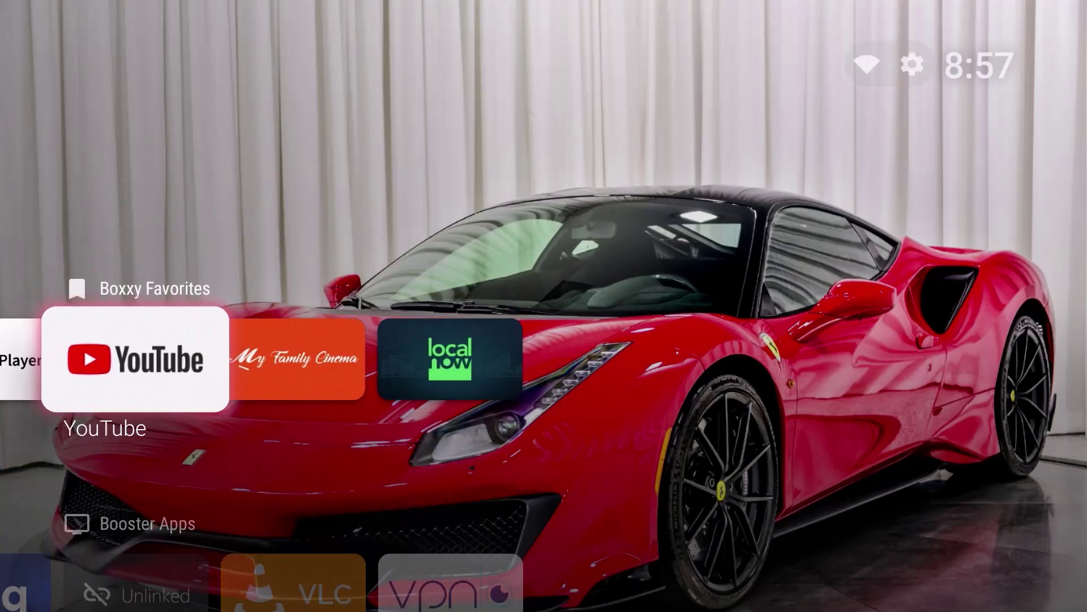
key(Down)
key(Right)
key(Left)
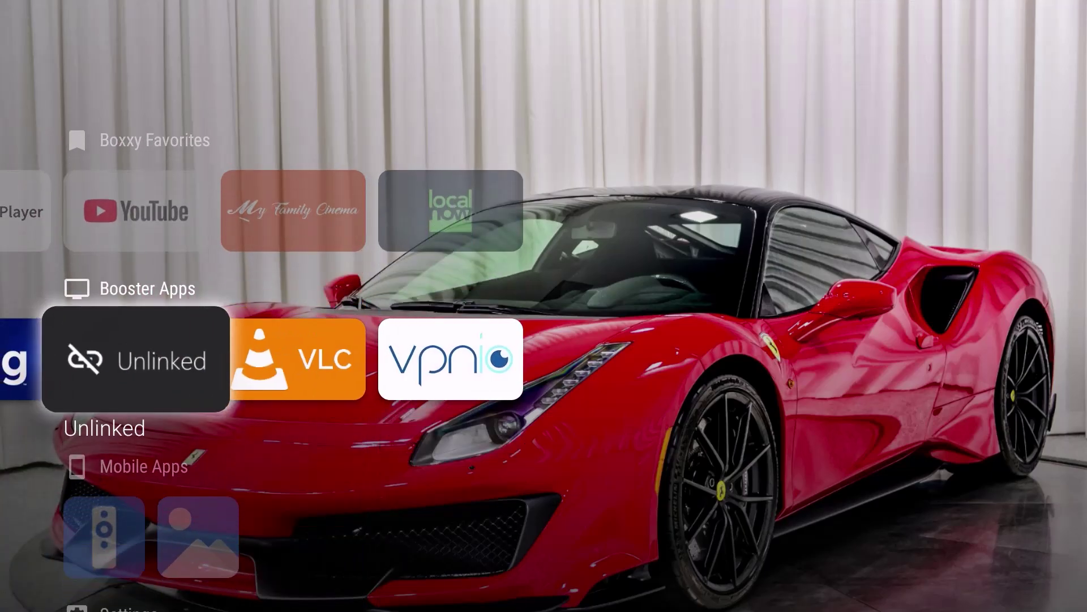
Step: Open the Add to category choices for the vpnio app in Booster Apps
key(Right)
key(Right)
key(Menu)
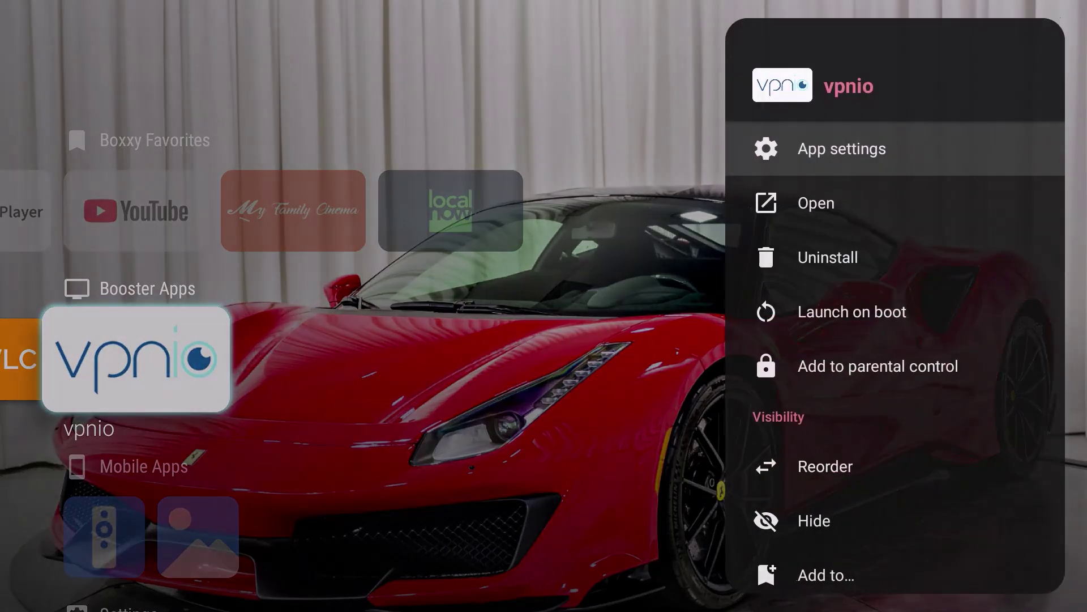
key(Down)
key(Down)
key(Down)
key(Down)
key(Down)
key(Down)
key(Down)
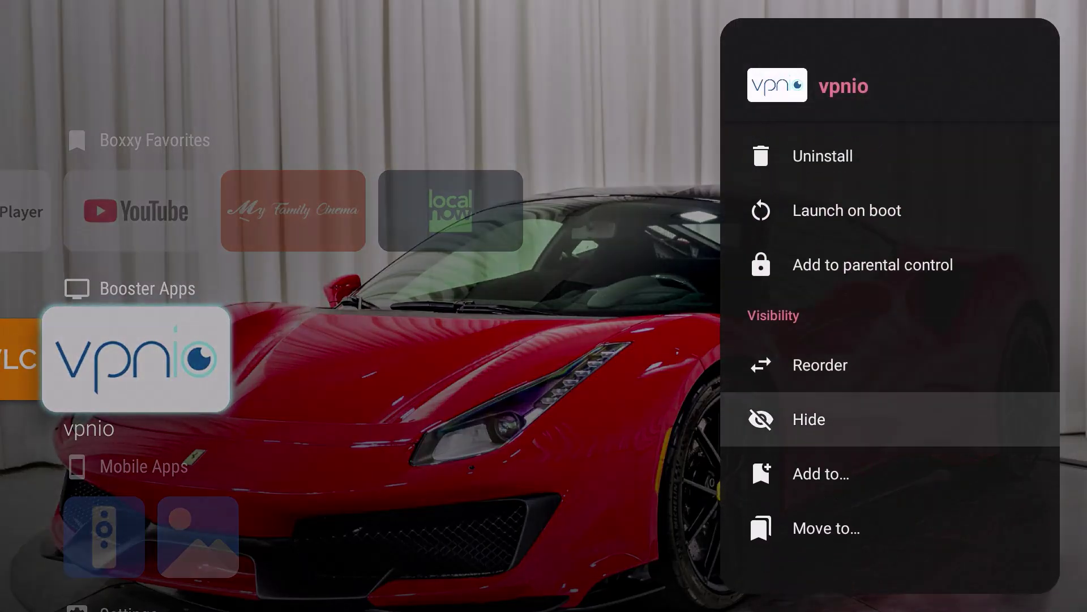
key(Return)
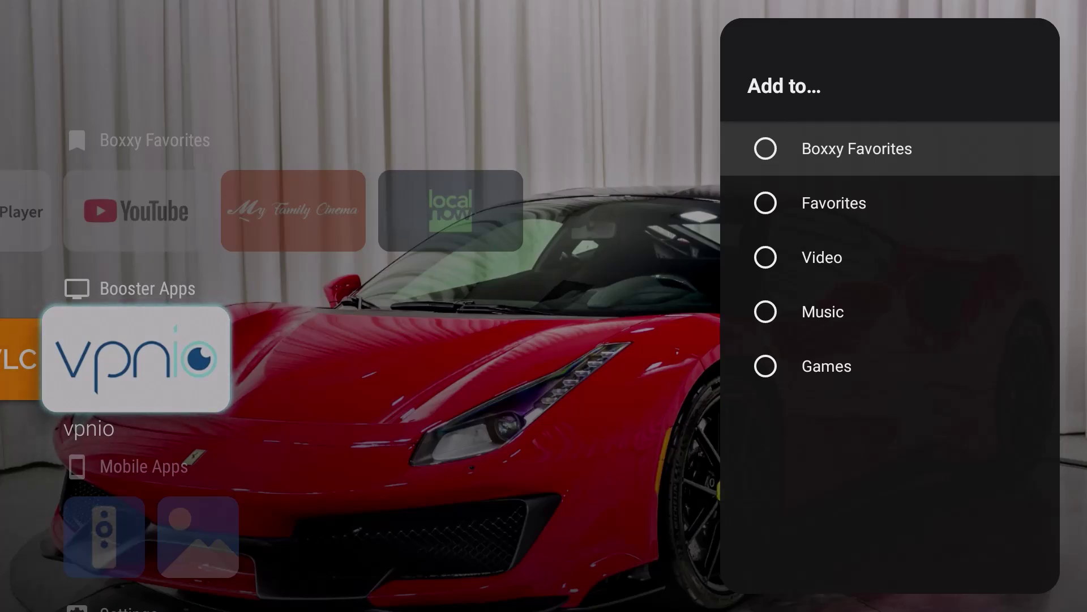
Step: Review the Boxxy Favorites, Favorites, Video and Music target categories, and close vpnio's options without adding it
key(Down)
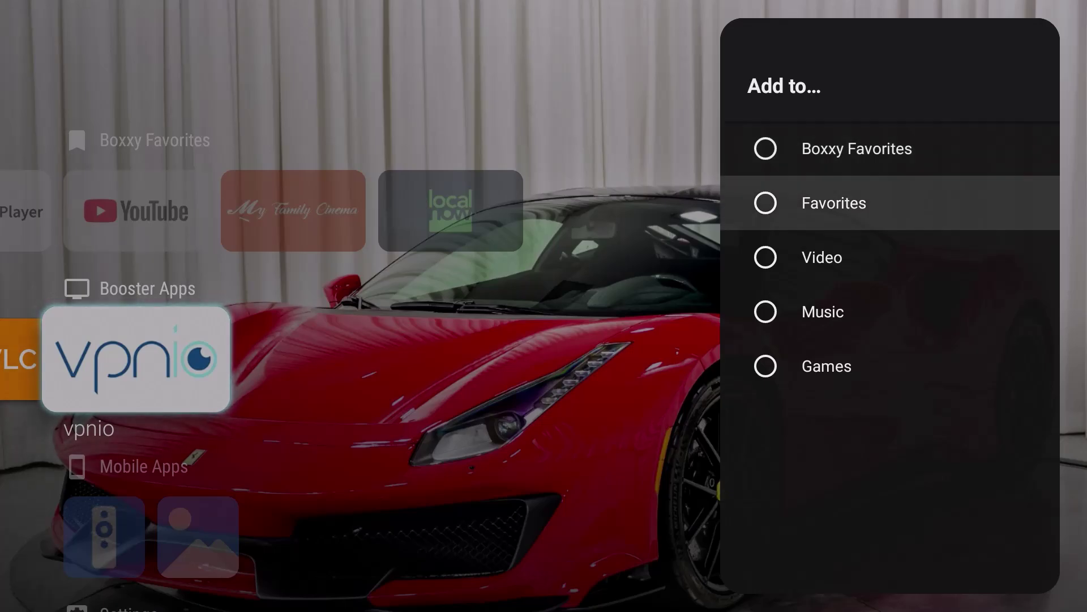
key(Down)
key(Down)
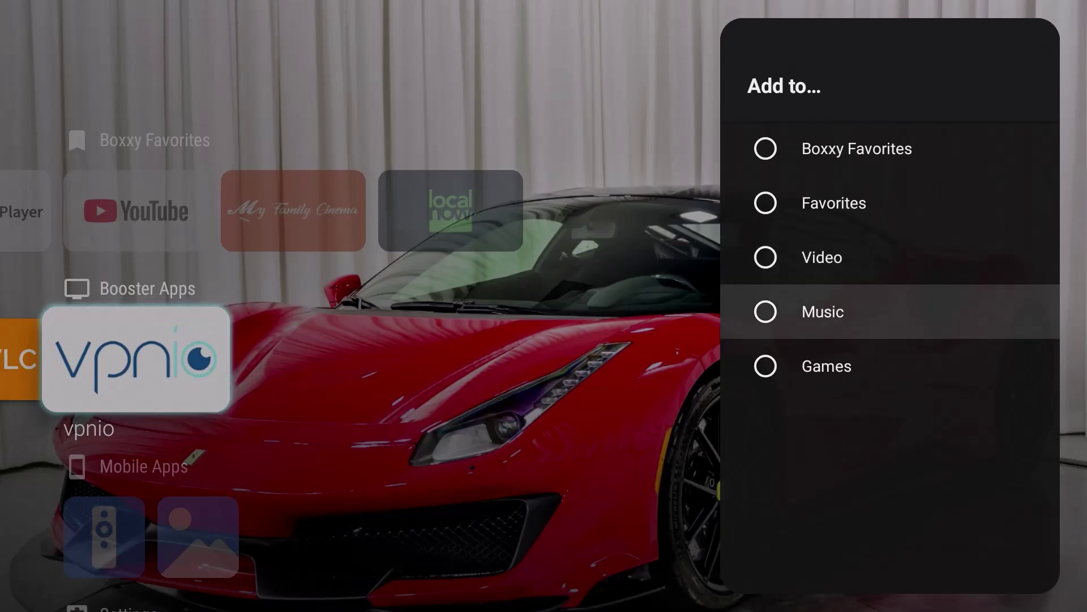
key(Escape)
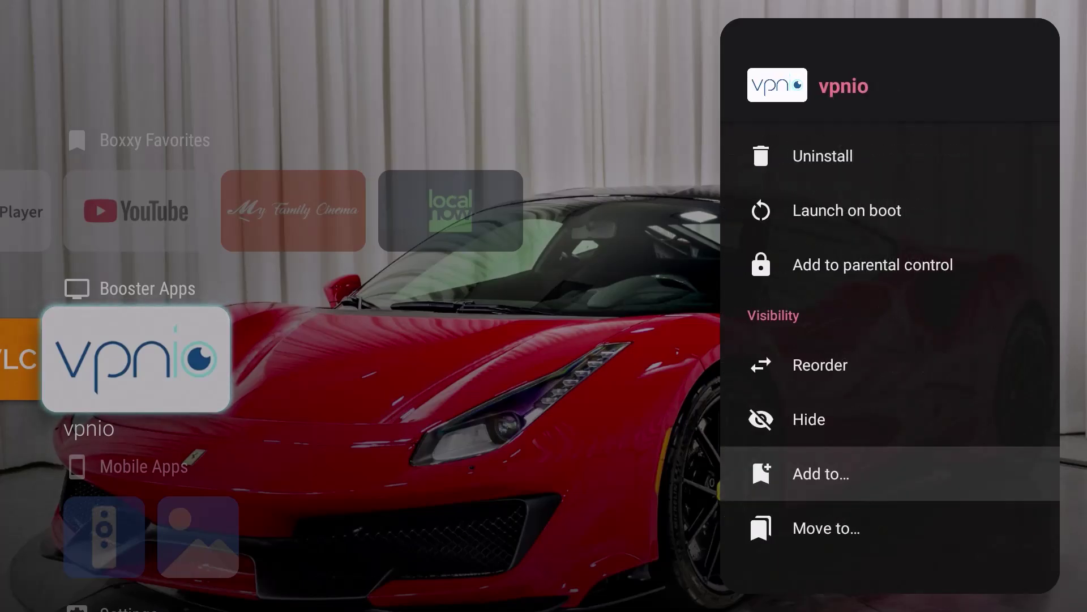
key(Escape)
Step: Look through the Booster Apps category from vpnio back to Blokada
key(Left)
key(Left)
key(Left)
key(Left)
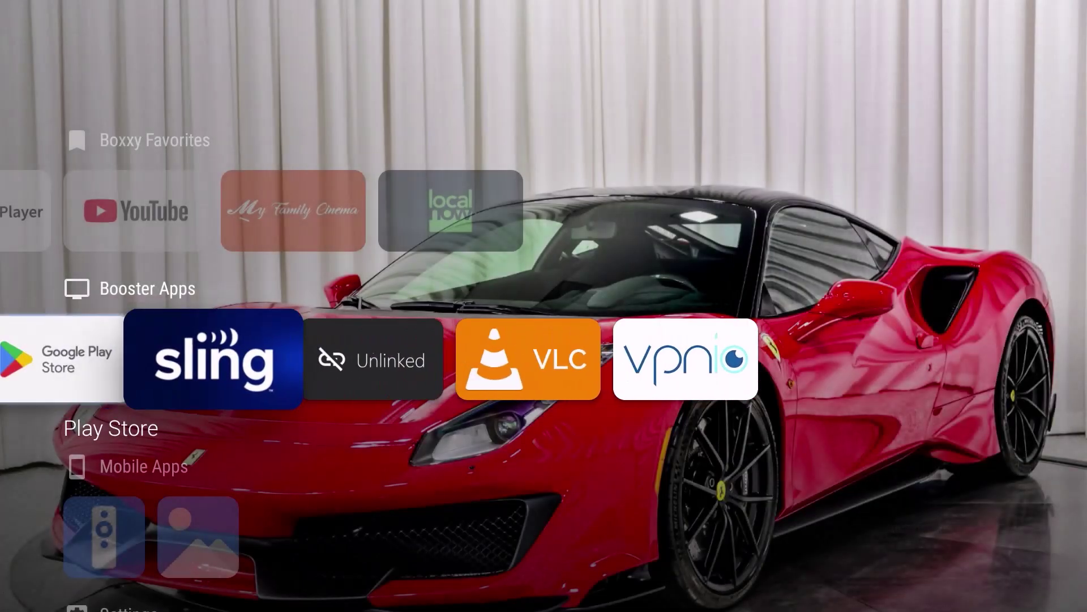
key(Left)
key(Left)
key(Left)
key(Left)
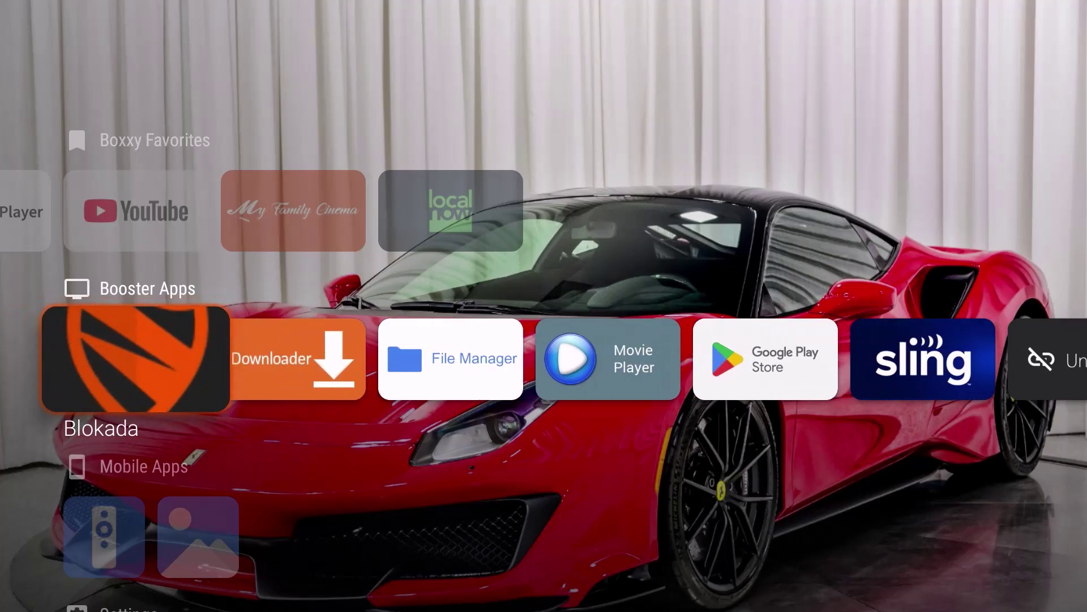
Step: Browse the home screen's category headers from Boxxy Favorites down to the information category and back
key(Left)
key(Up)
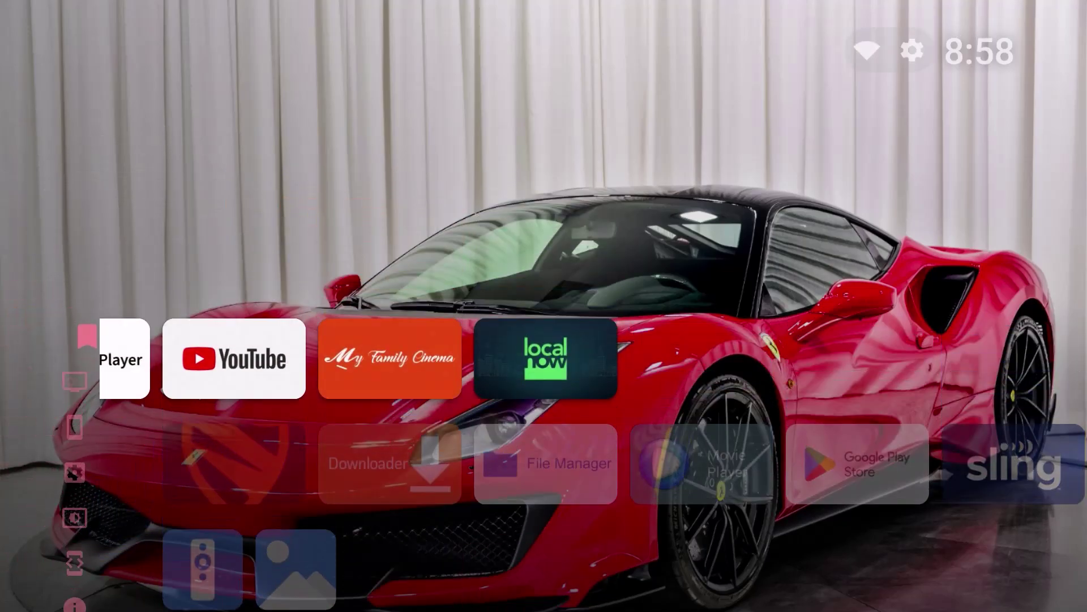
key(Down)
key(Down)
key(Down)
key(Down)
key(Down)
key(Down)
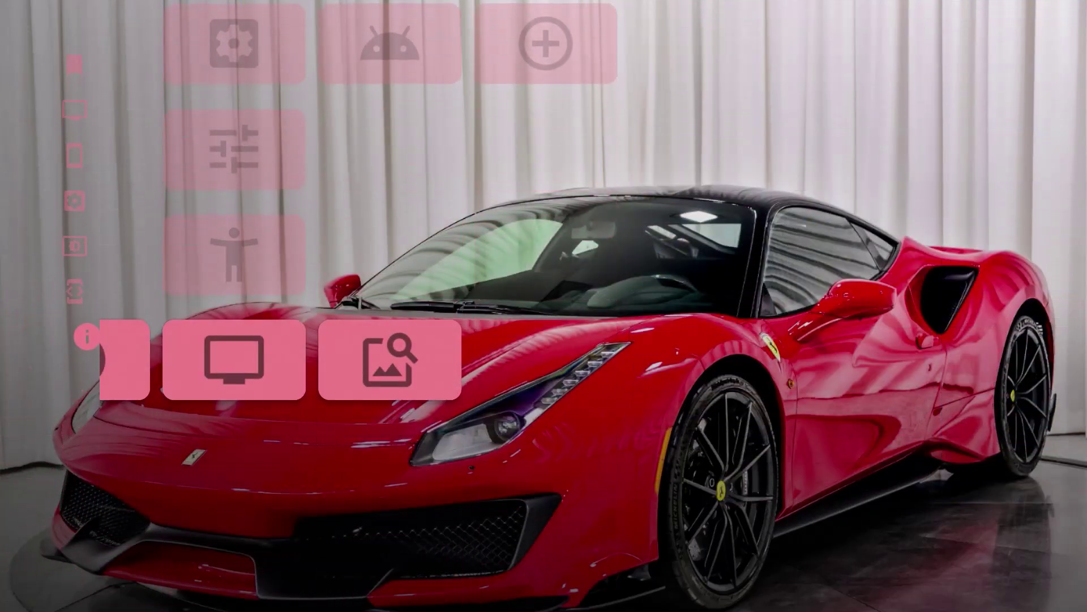
key(Up)
key(Up)
key(Up)
key(Up)
key(Up)
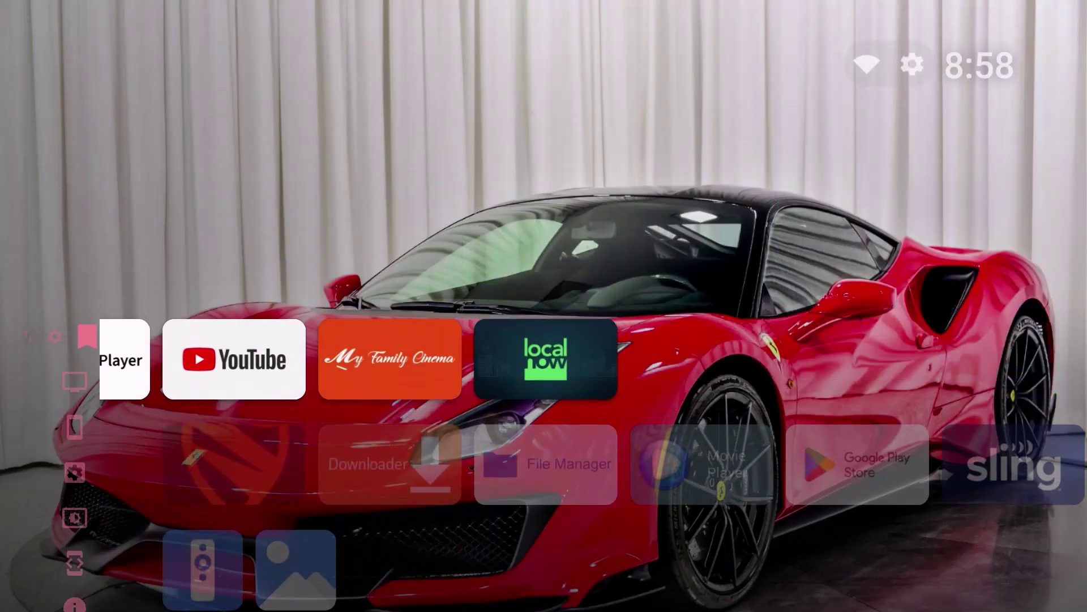
Step: Open the category editor from the launcher menu, review the categories down to Boxxy Favorites, and return to the home screen
key(Right)
key(Return)
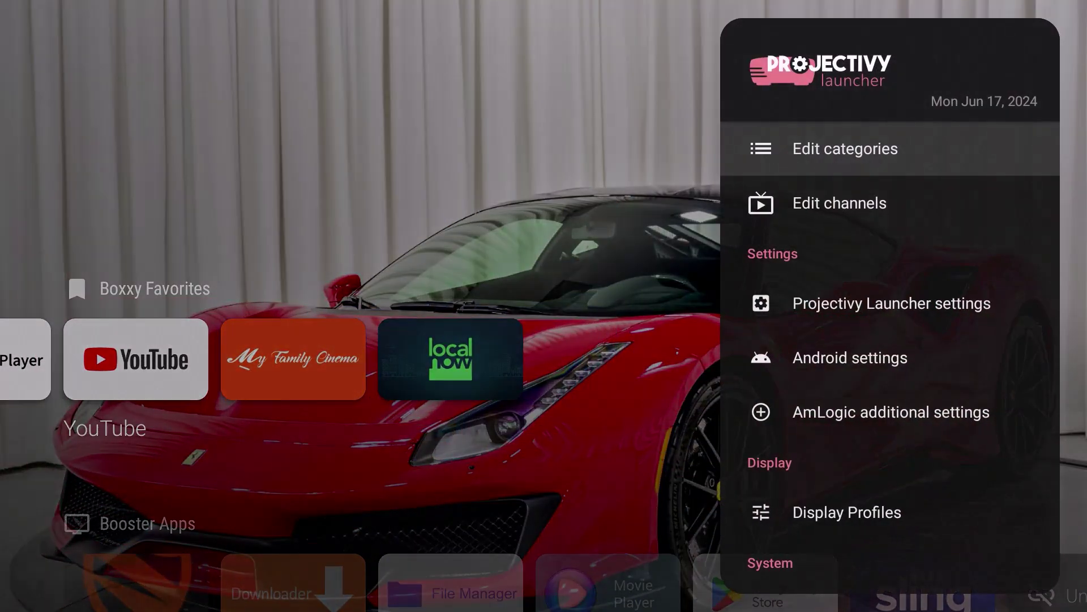
key(Return)
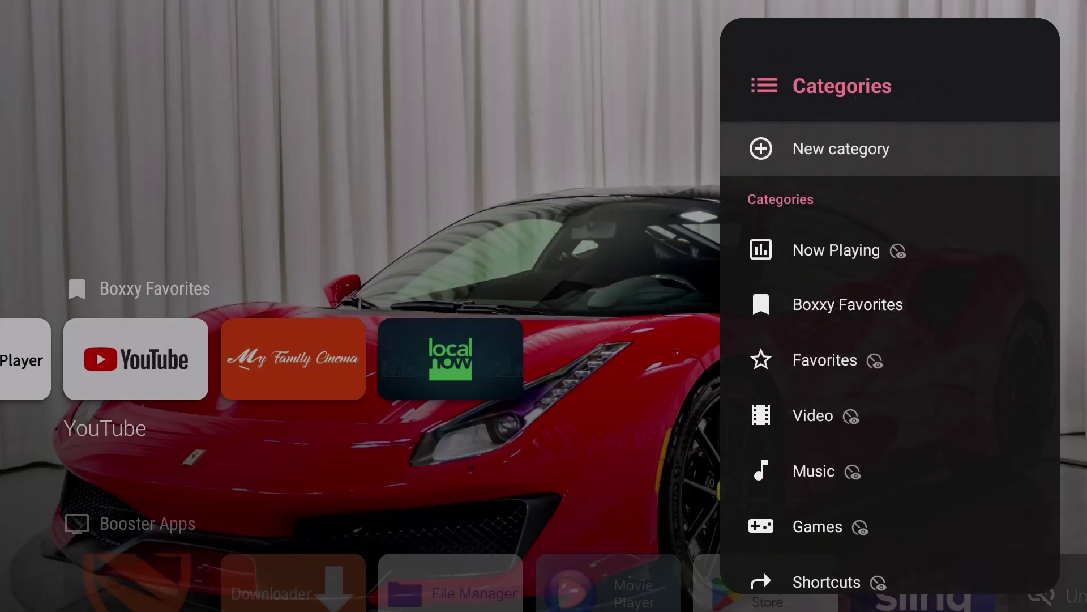
key(Down)
key(Down)
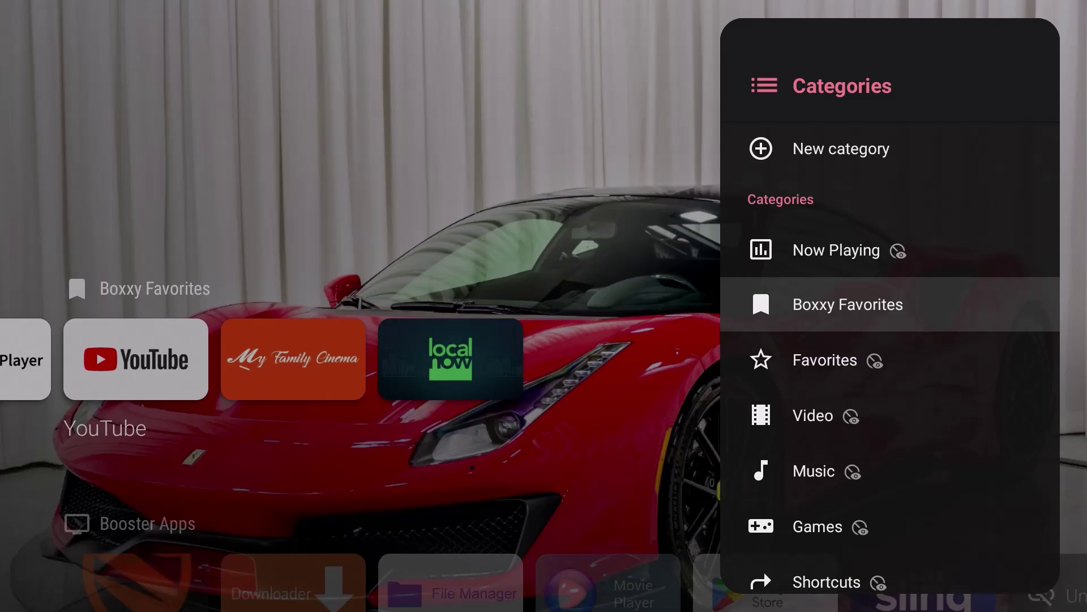
key(Escape)
key(Escape)
key(Left)
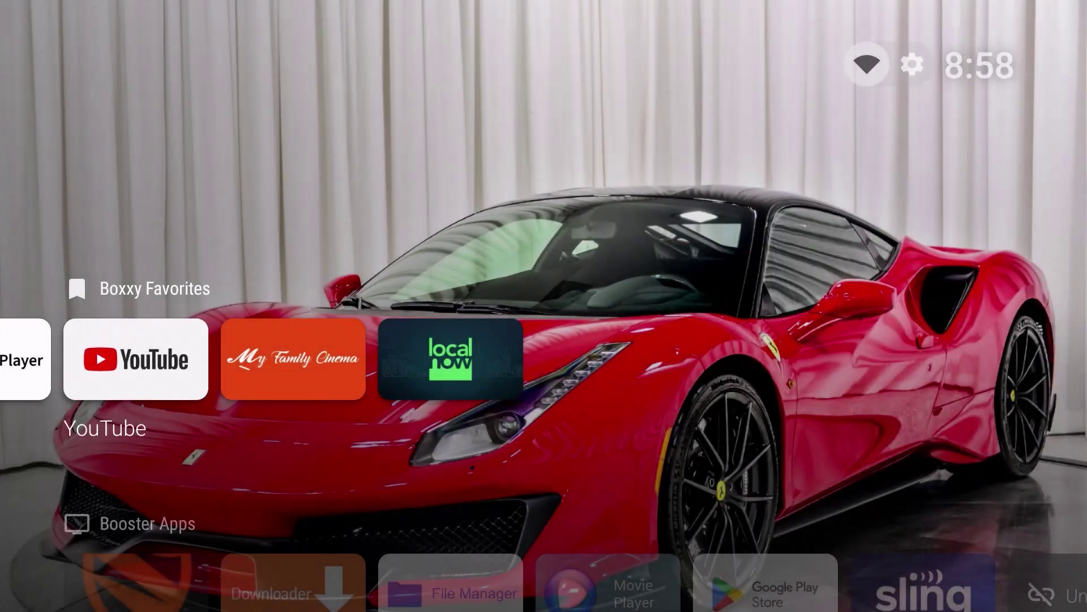
Step: Browse the home screen from Boxxy Favorites down to the About category and look through its entries, ending on Projectivy Launcher
key(Down)
key(Down)
key(Down)
key(Down)
key(Down)
key(Down)
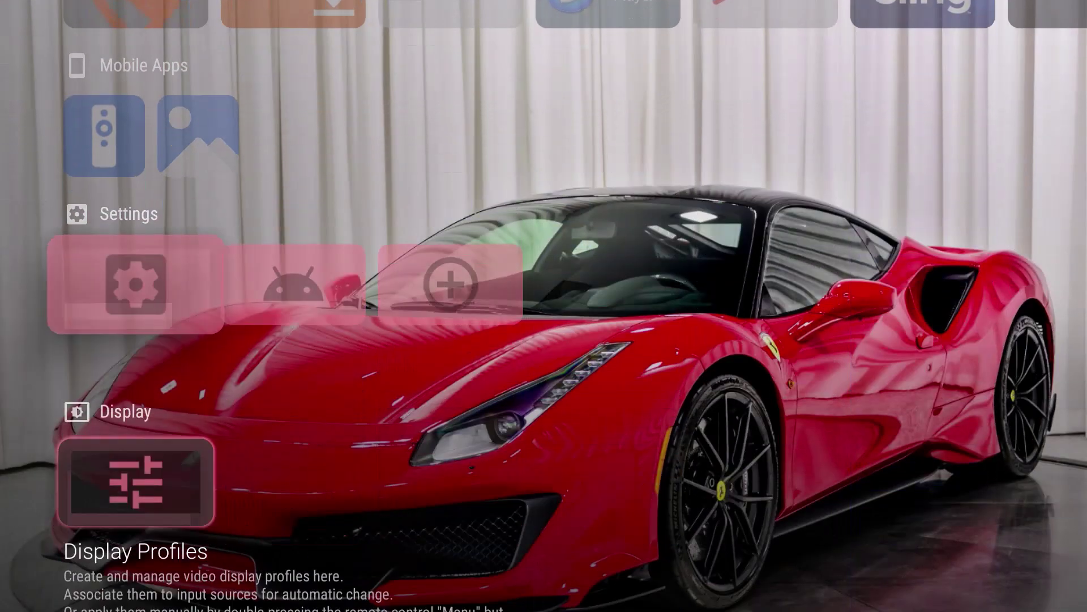
key(Down)
key(Right)
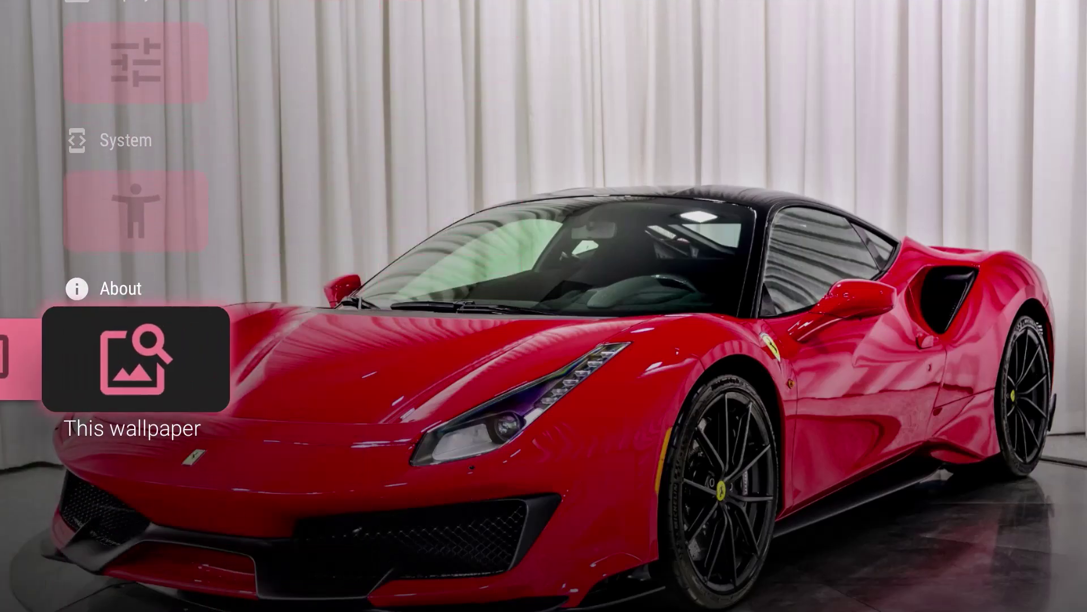
key(Left)
key(Left)
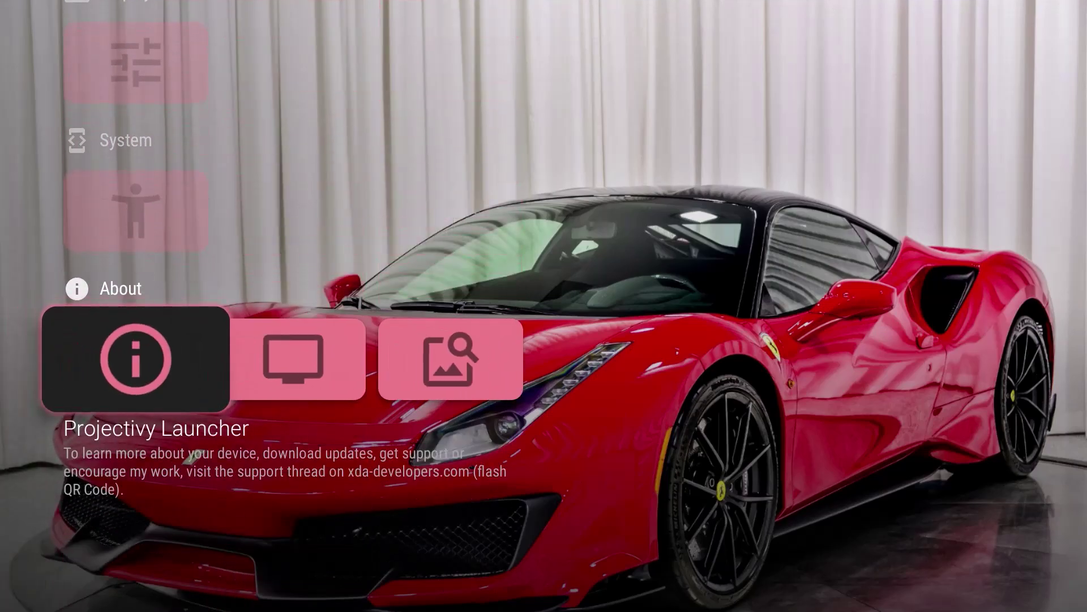
Step: View the Projectivy Launcher about page and its Getting premium offer, and return to the home screen without purchasing
key(Return)
key(Down)
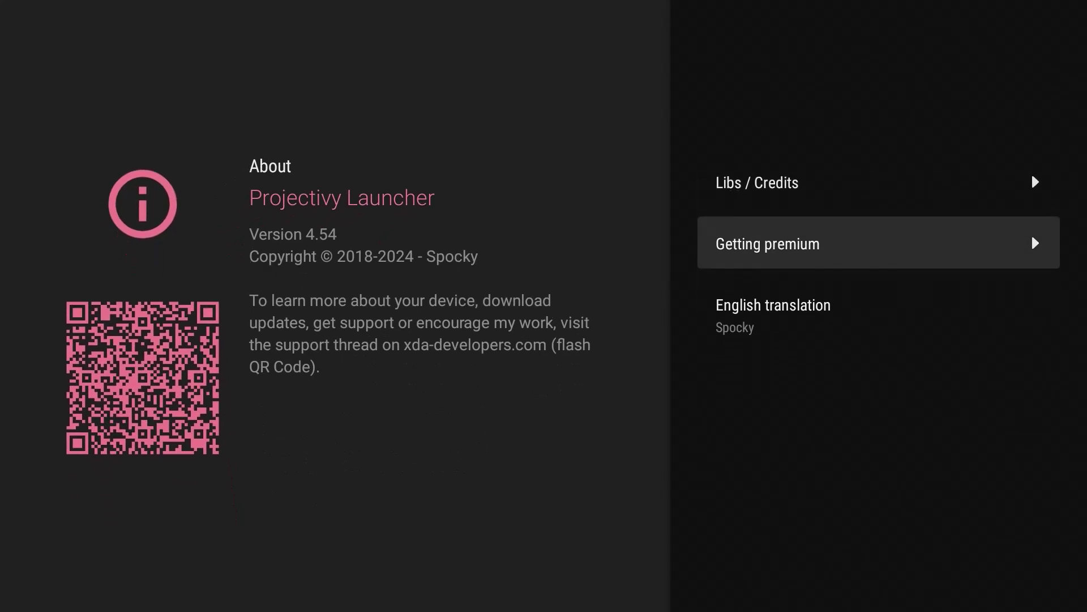
key(Return)
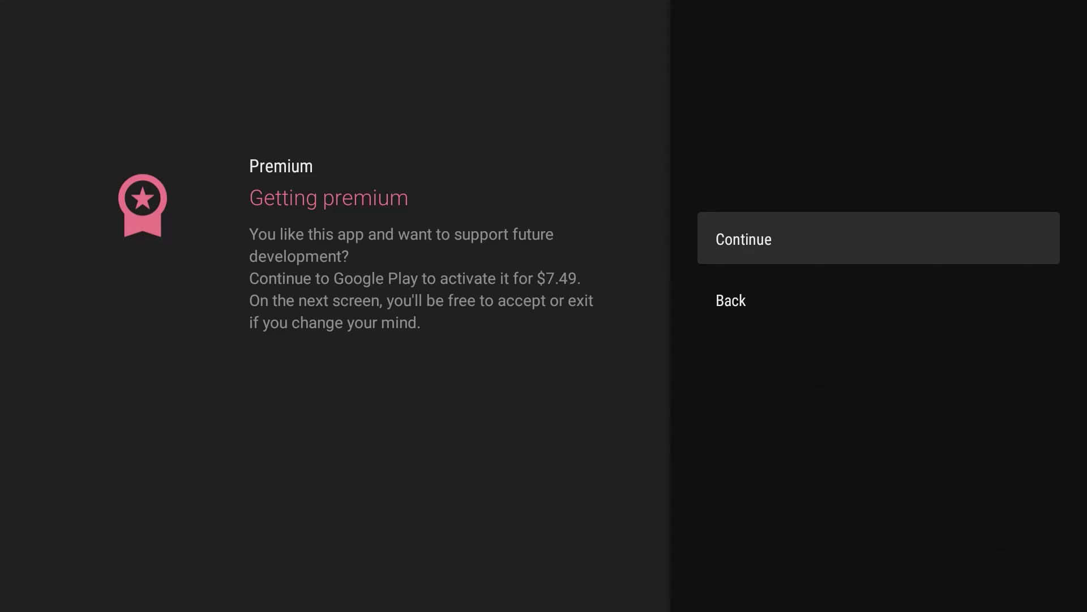
key(Escape)
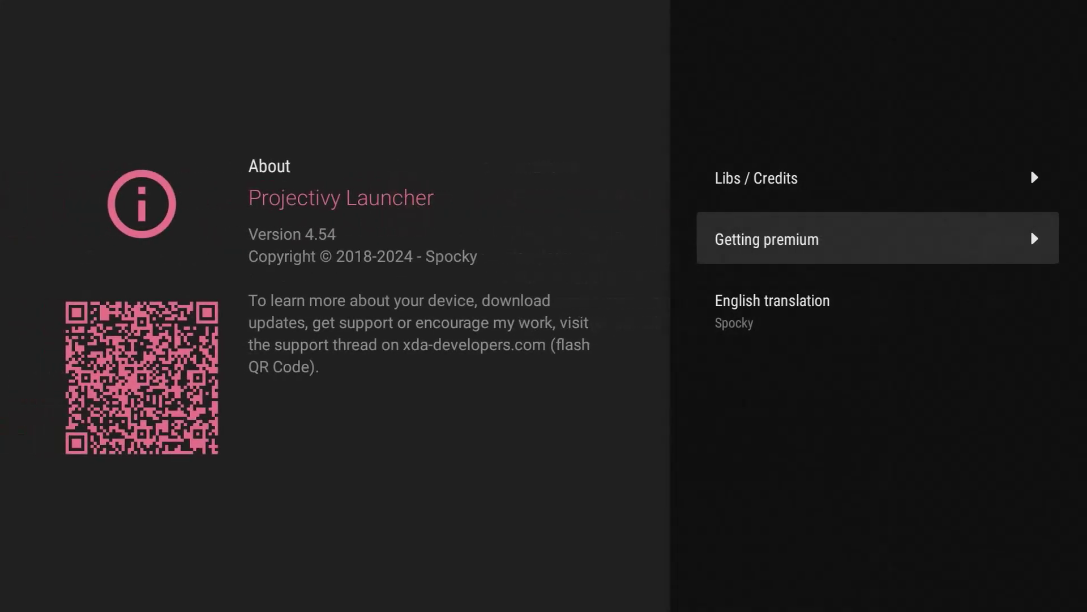
key(Escape)
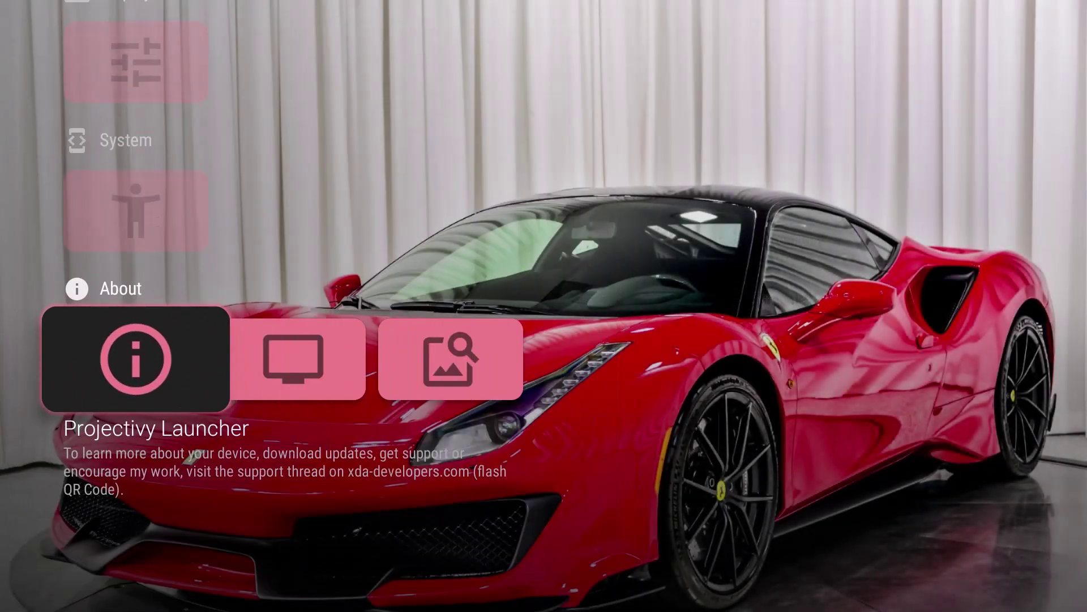
Step: Go back up to the Booster Apps category and look through its first few apps, returning to Blokada
key(Up)
key(Up)
key(Up)
key(Up)
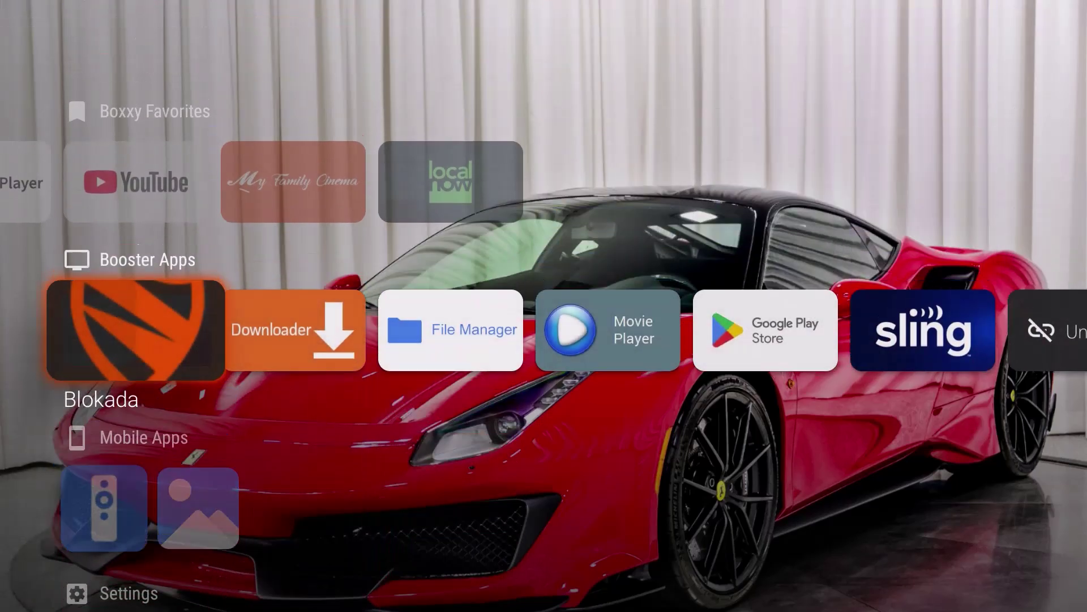
key(Right)
key(Right)
key(Left)
key(Left)
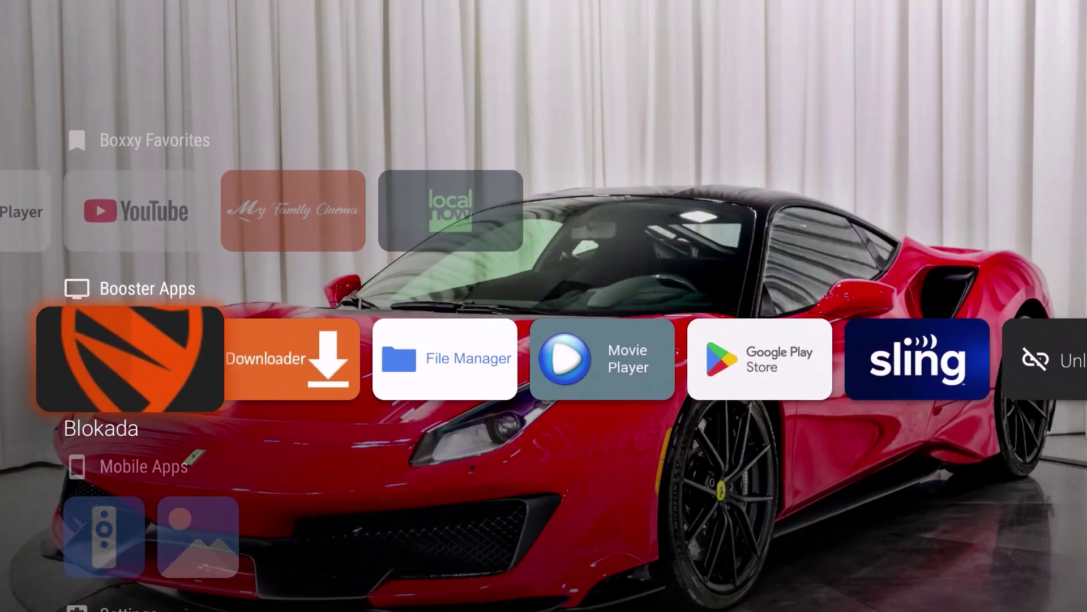
Step: Open Projectivy Launcher settings from the launcher menu
key(Up)
key(Return)
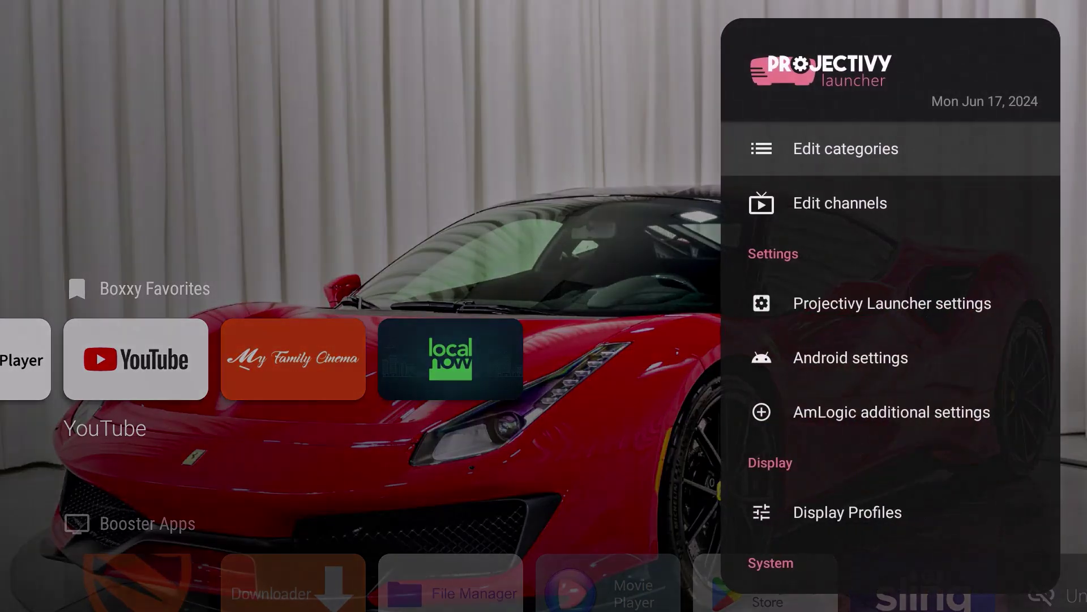
key(Down)
key(Down)
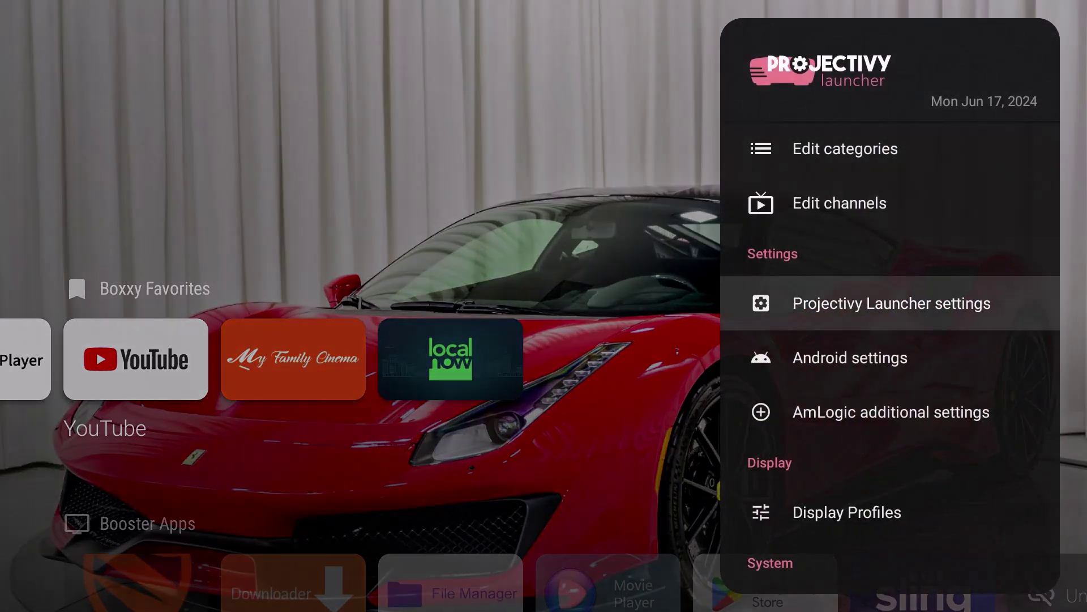
key(Return)
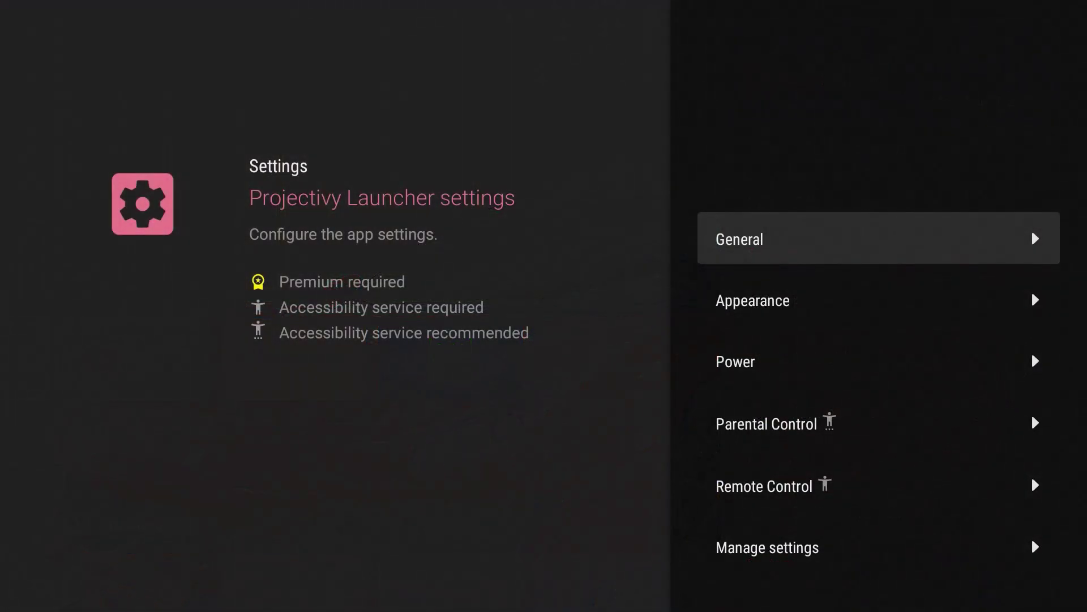
Step: Review the Appearance settings, including Status Bar, Left headers and Launcher Idle Mode, and return to the main settings list
key(Down)
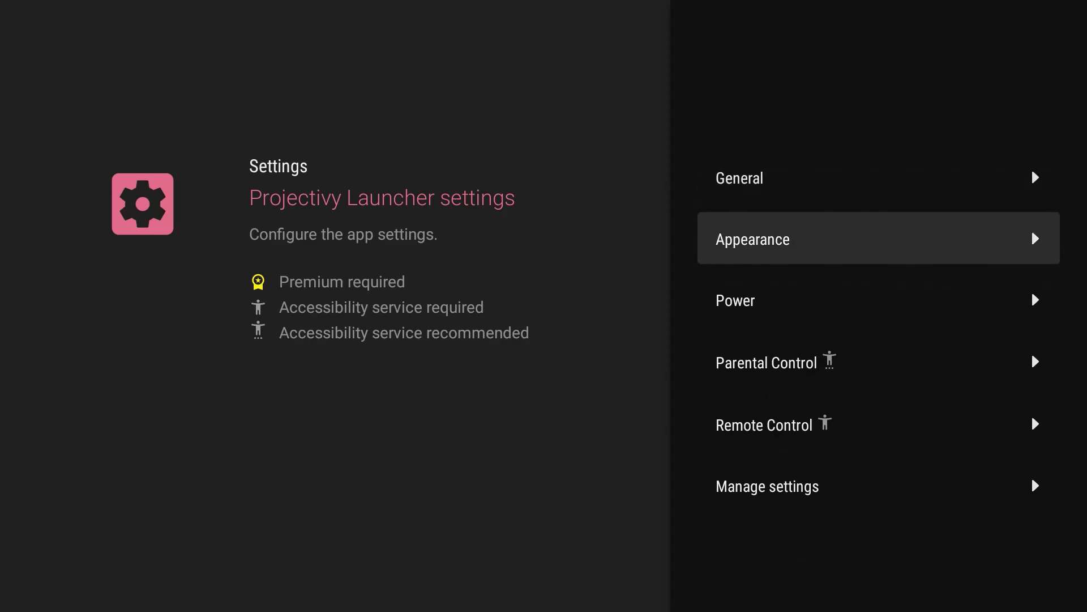
key(Return)
key(Down)
key(Down)
key(Down)
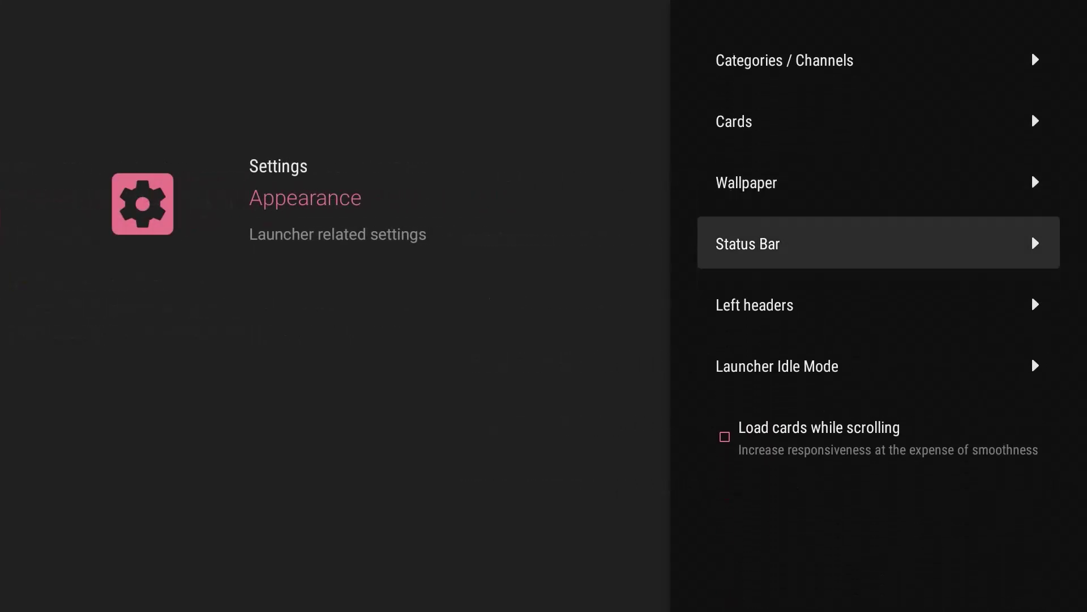
key(Down)
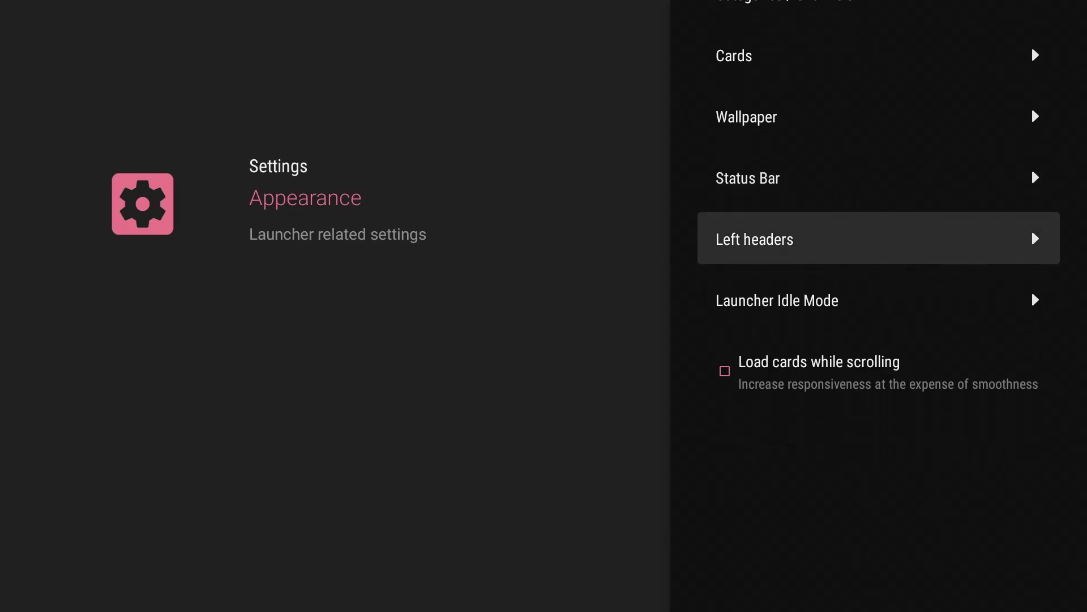
key(Down)
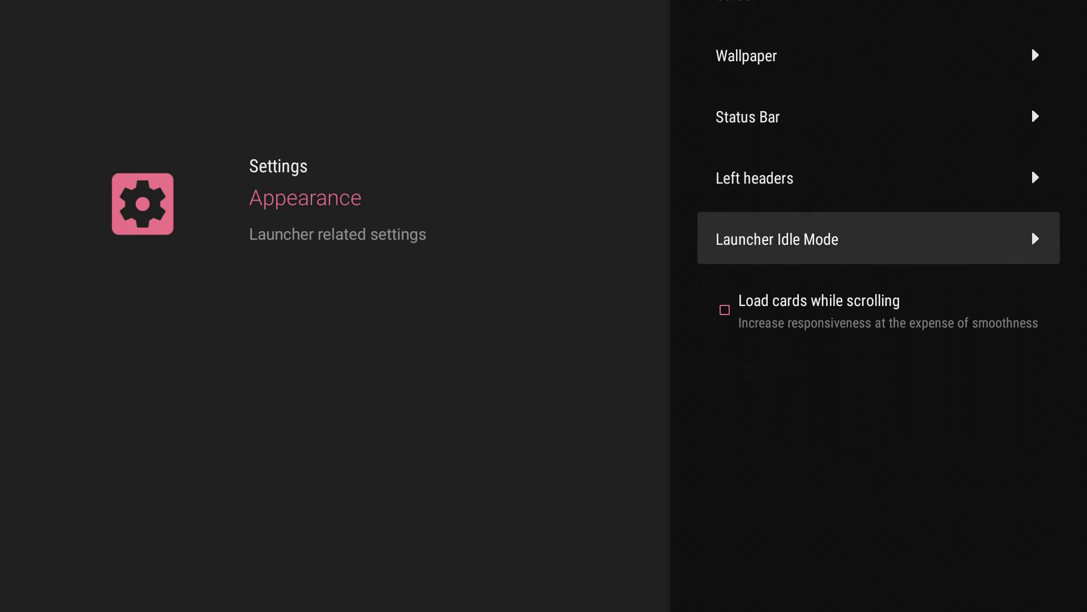
key(Escape)
Step: Review the Power settings from Autostart on boot to the automatic shutdown option, and go back to the settings list
key(Down)
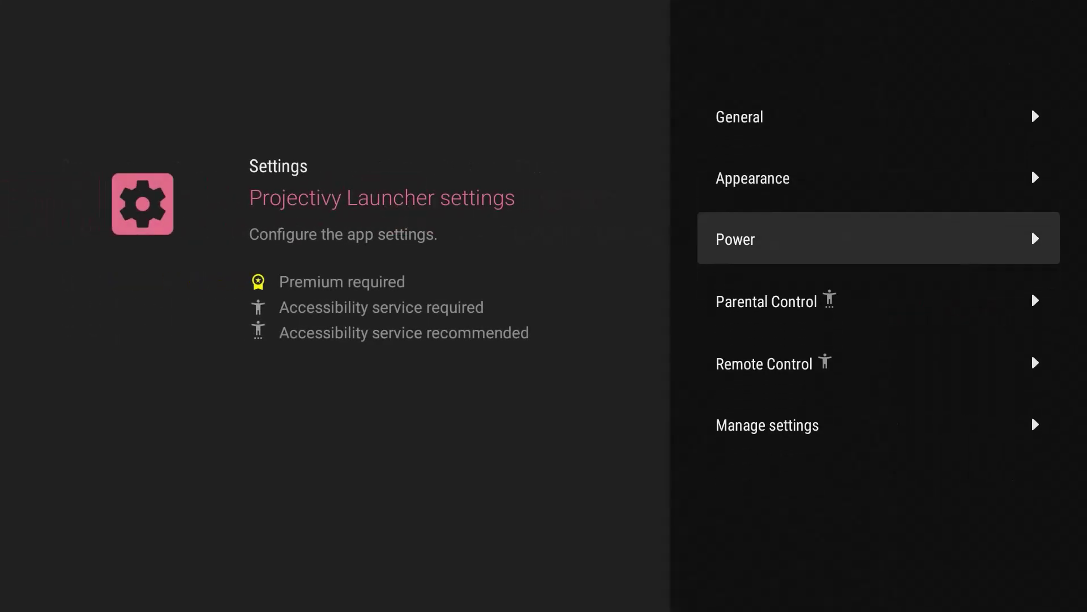
key(Return)
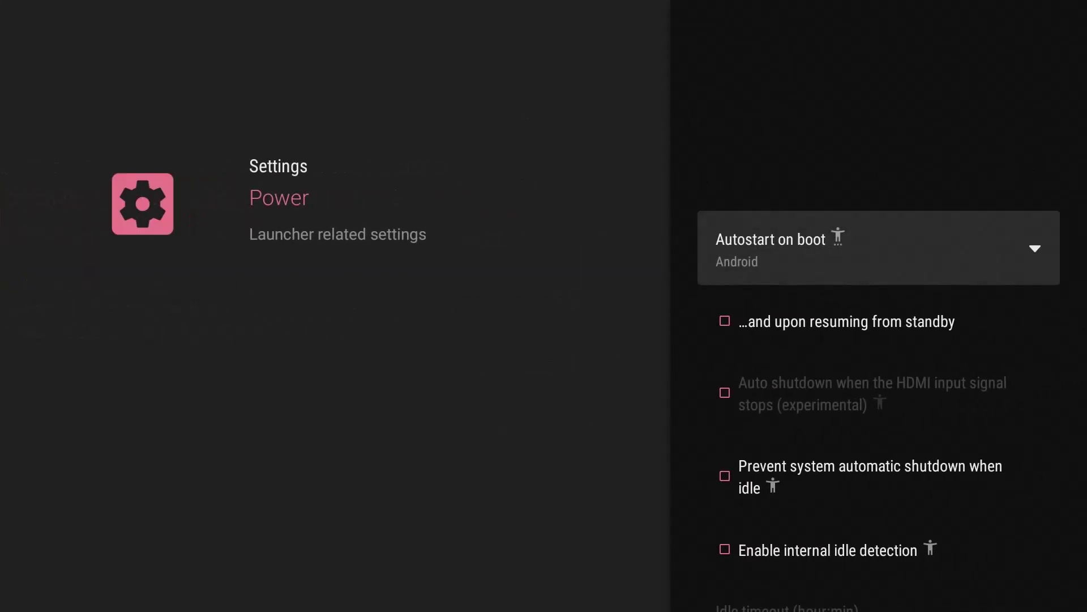
key(Down)
key(Down)
key(Down)
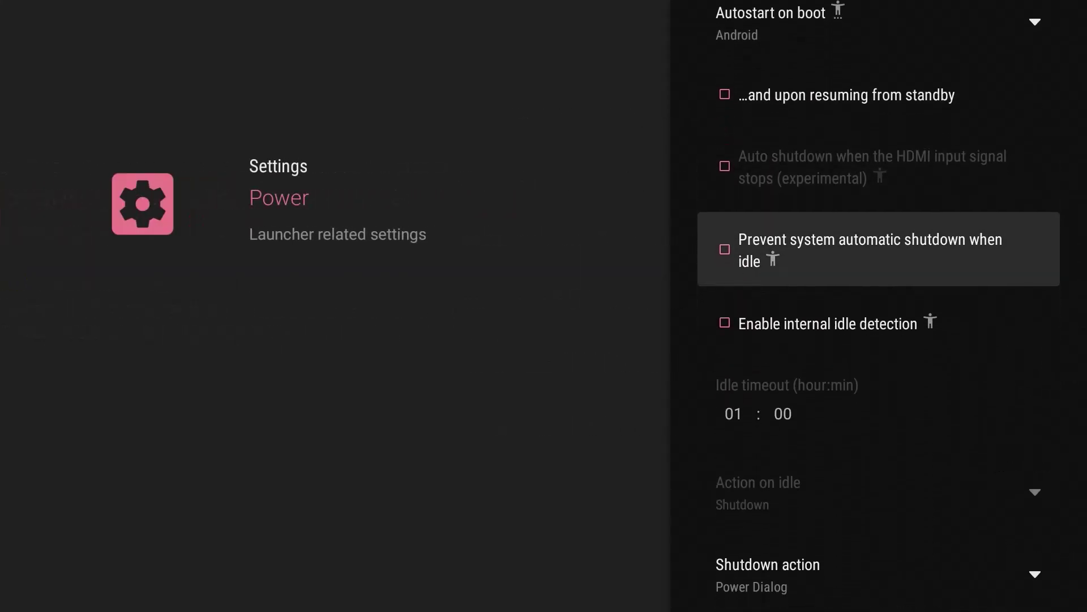
key(Escape)
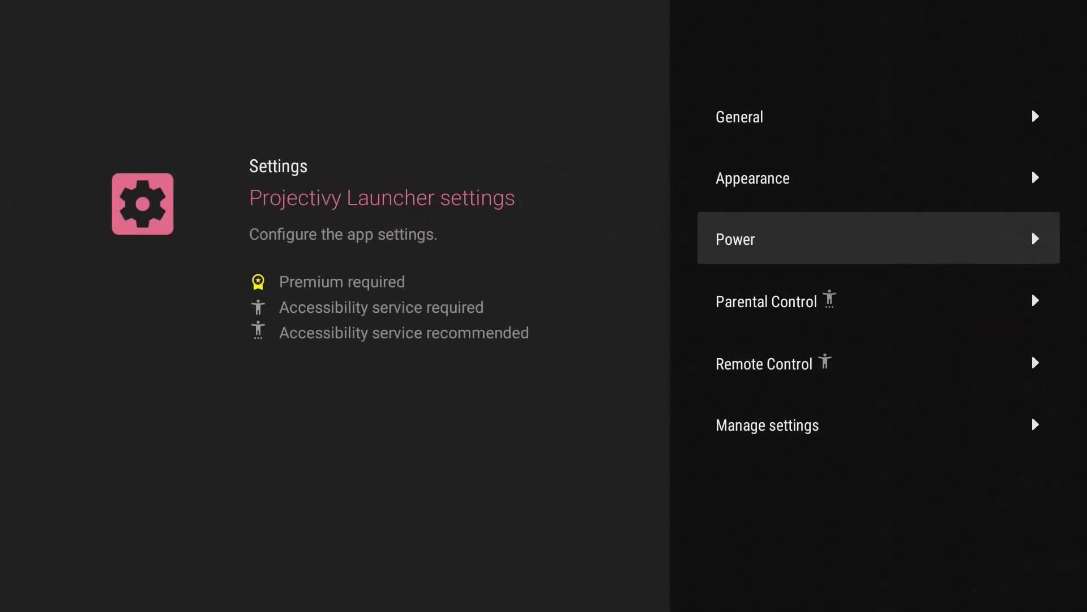
Step: View the Export, Import and Reset to default choices in Manage settings, and return to the launcher menu
key(Down)
key(Down)
key(Down)
key(Return)
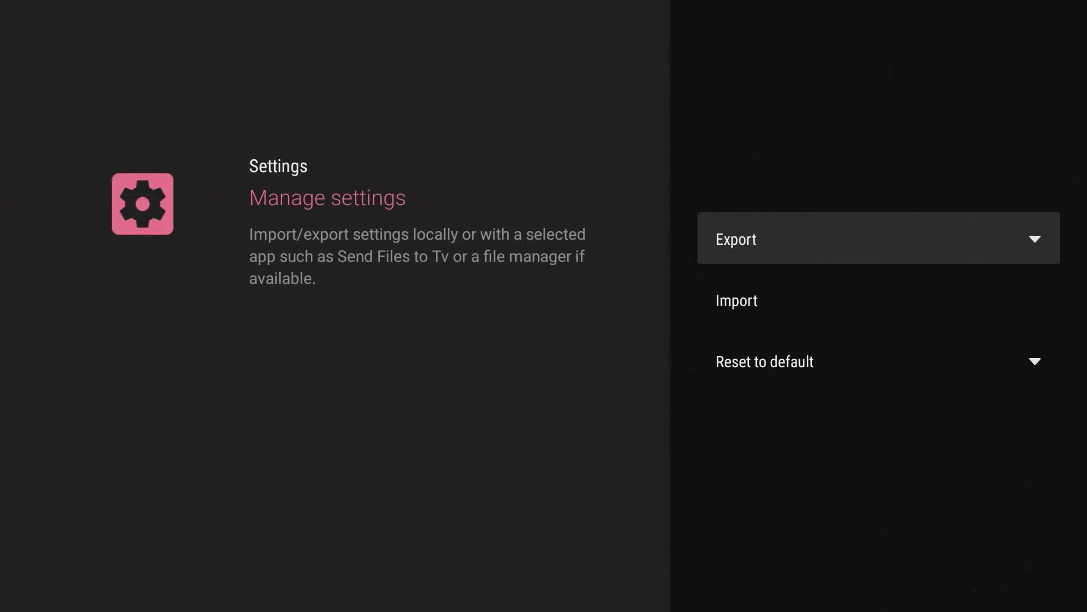
key(Escape)
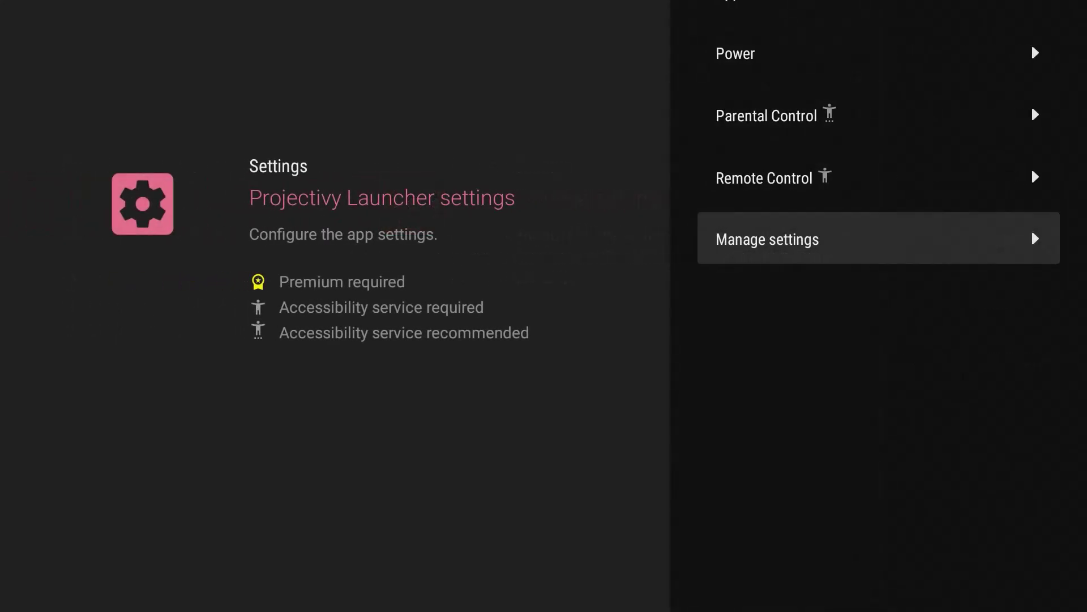
key(Escape)
Step: Look through the launcher menu from Android settings down to the About entries and back up to AmLogic additional settings
key(Down)
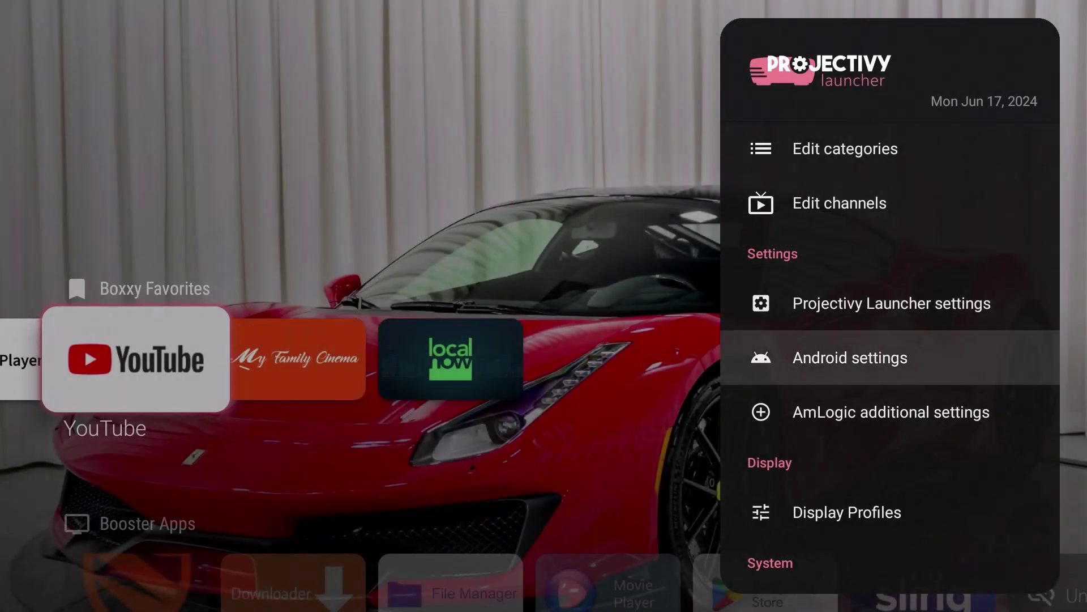
key(Down)
key(Down)
key(Down)
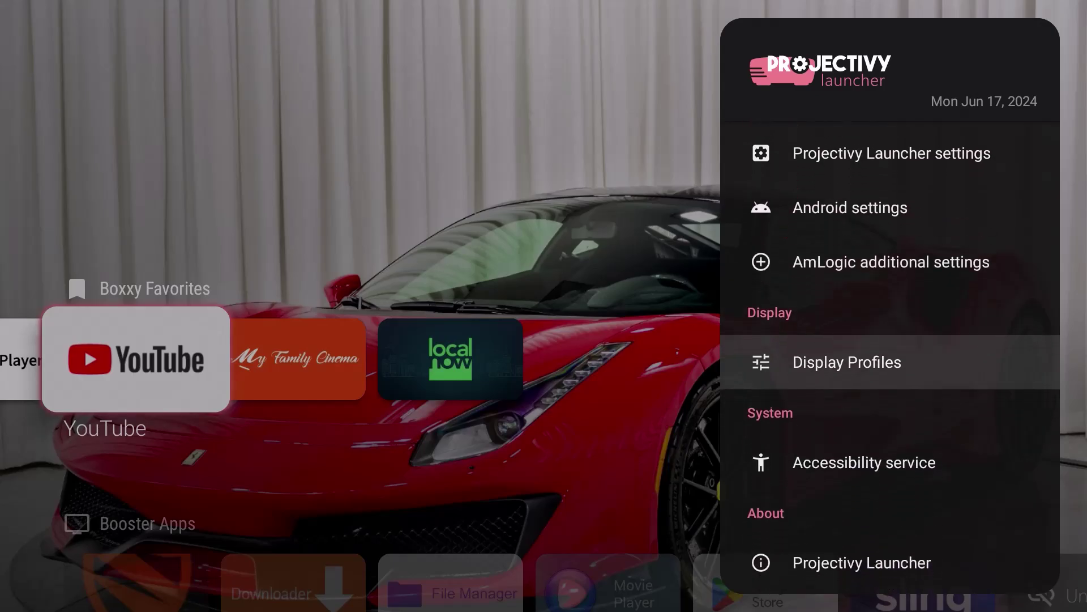
key(Down)
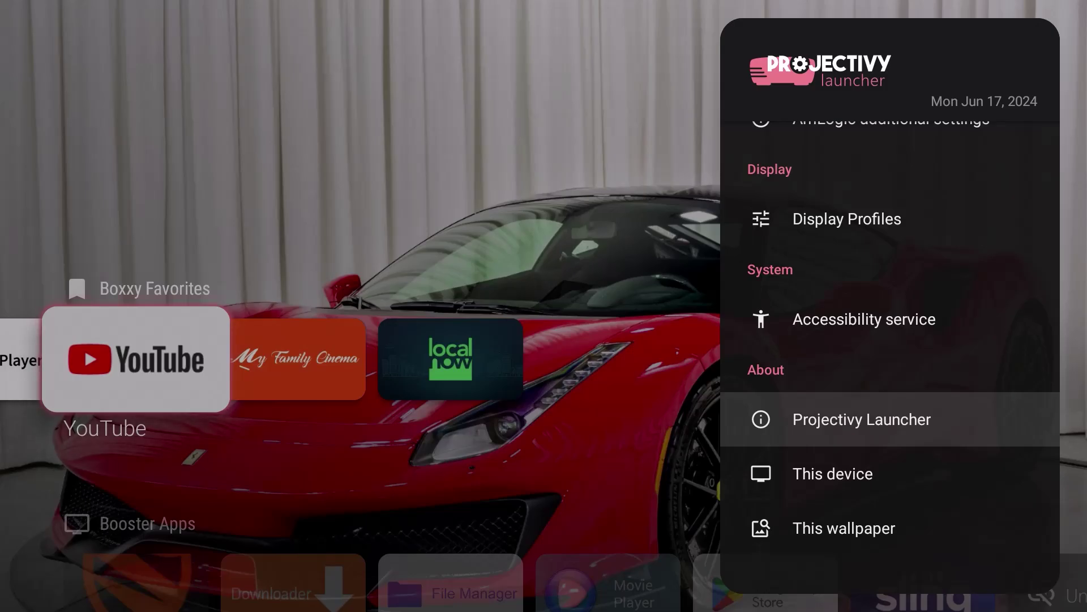
key(Up)
key(Up)
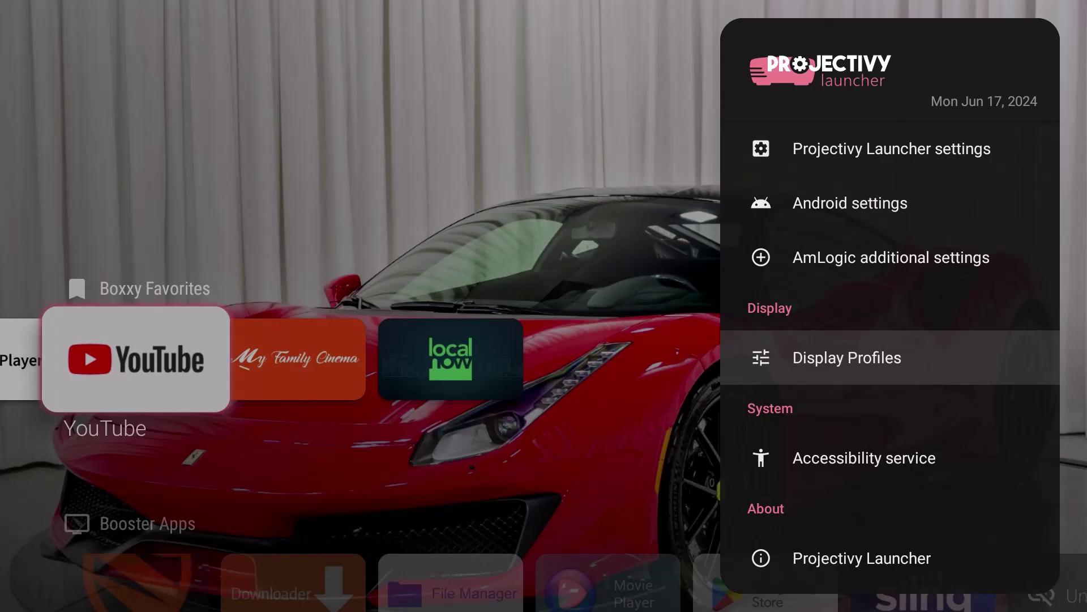
key(Up)
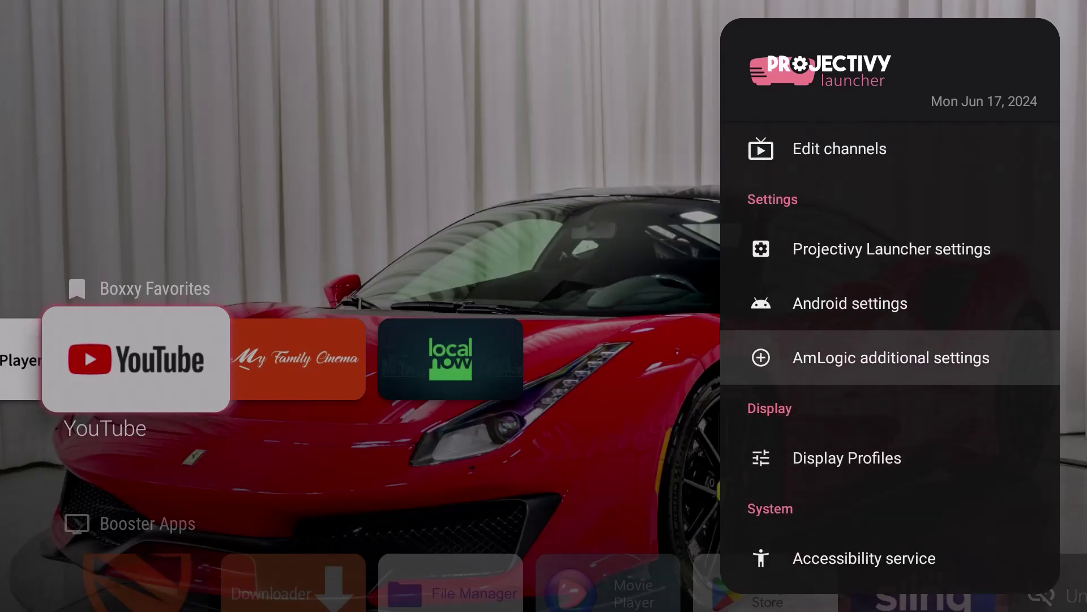
Step: Inspect the HDMI CEC options in AmLogic additional settings, and return to the home screen
key(Return)
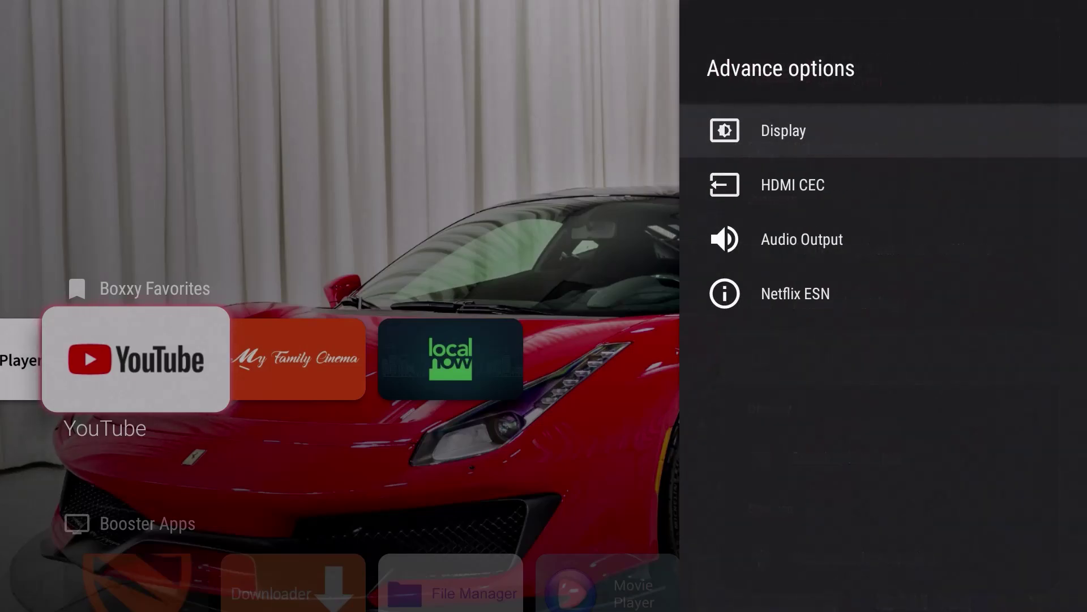
key(Down)
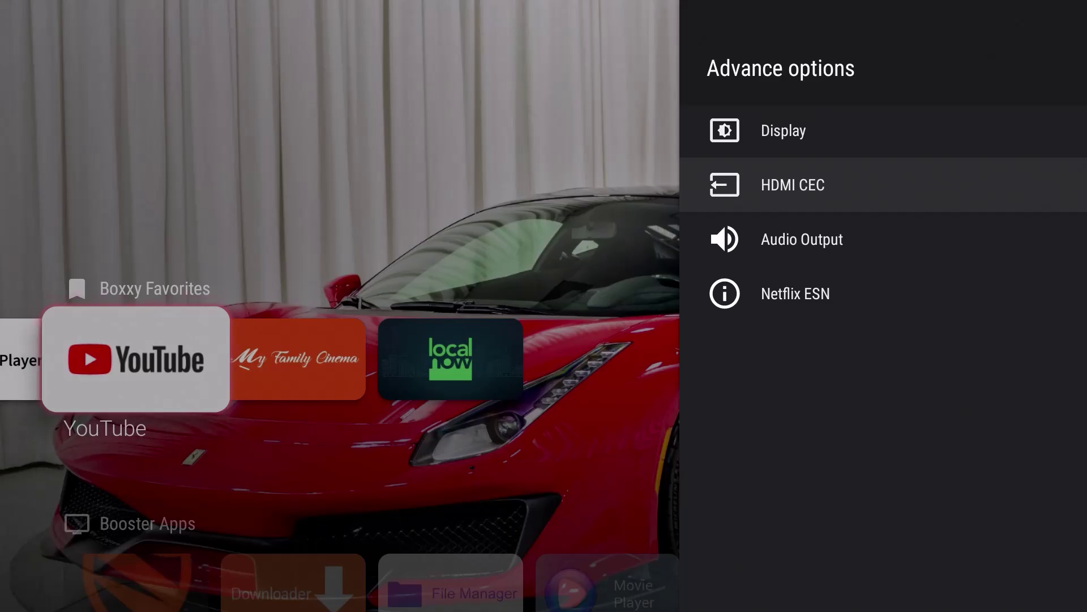
key(Return)
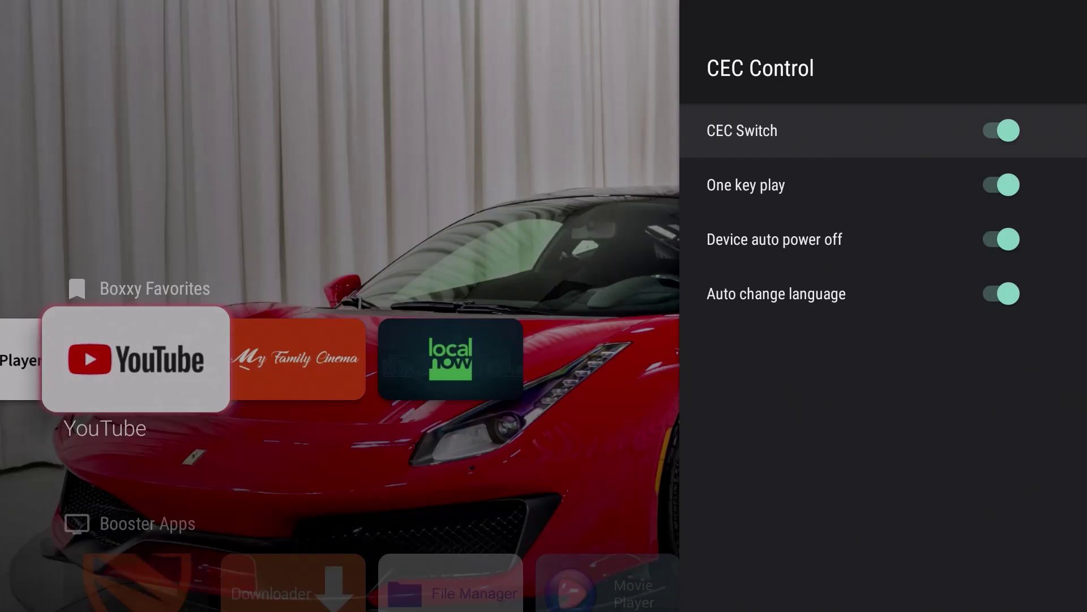
key(Escape)
key(Escape)
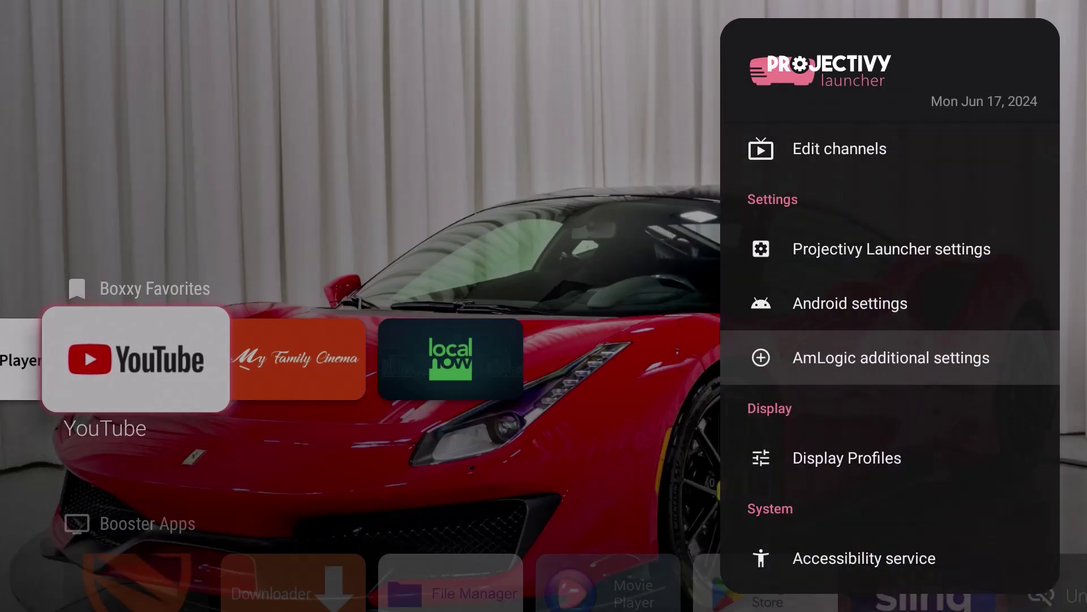
key(Escape)
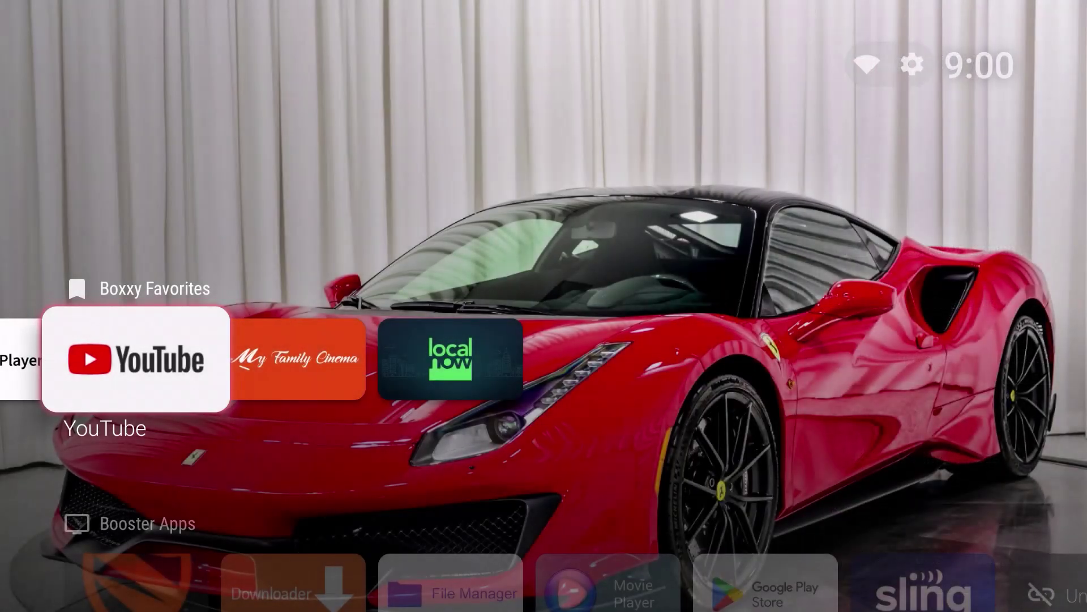
Step: Move to Vstro Player in Boxxy Favorites and reopen the launcher menu
key(Up)
key(Down)
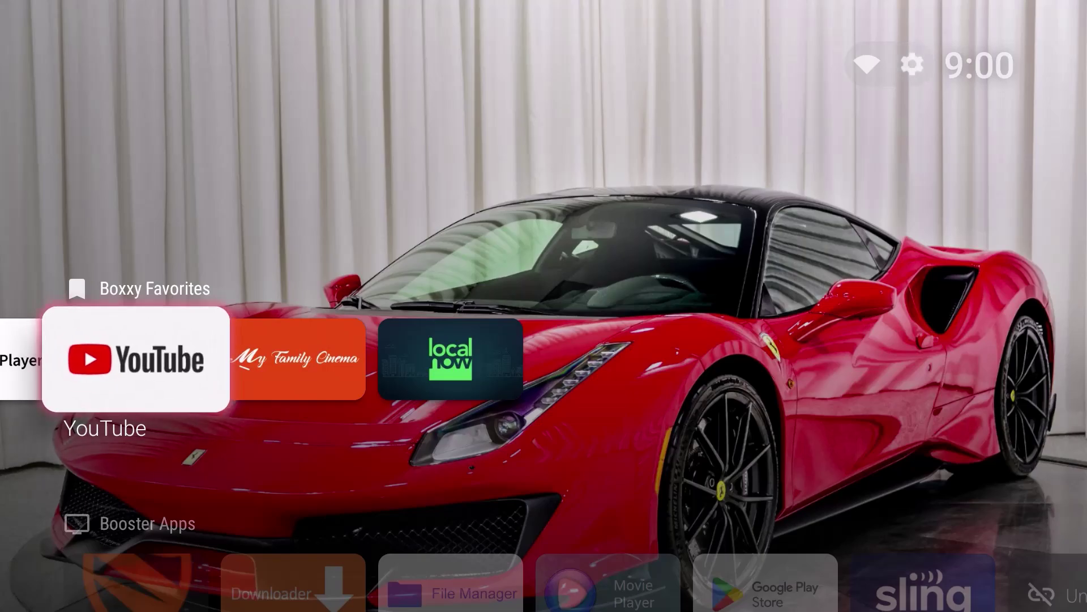
key(Left)
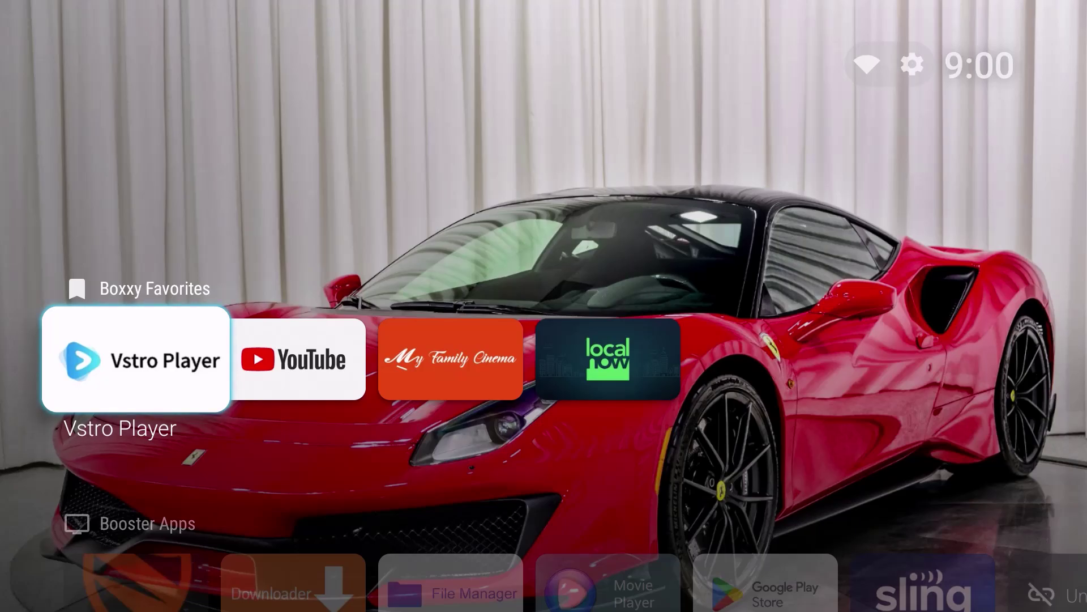
key(Up)
key(Return)
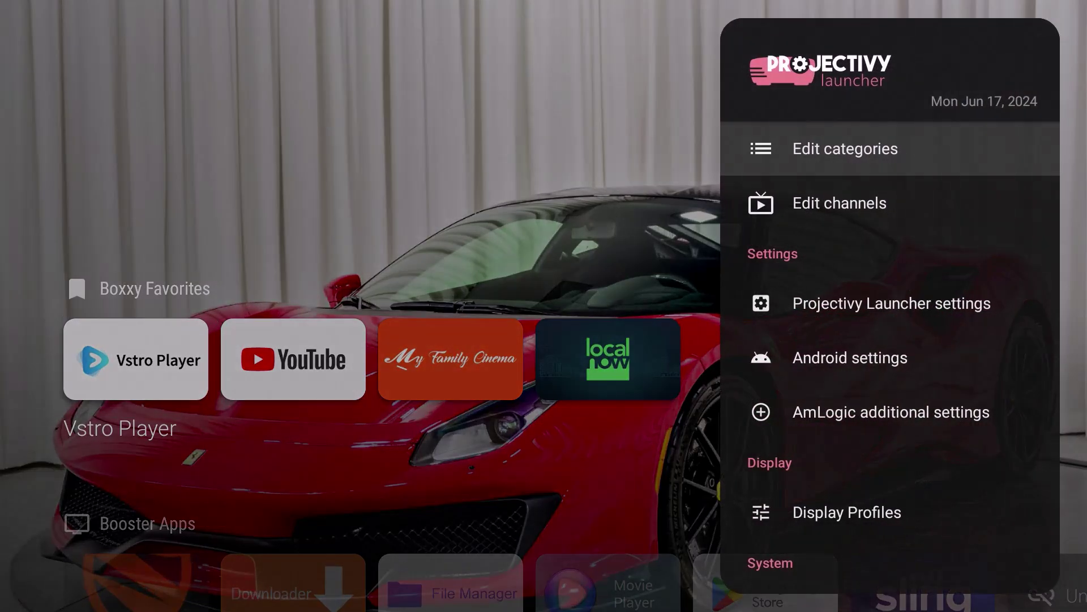